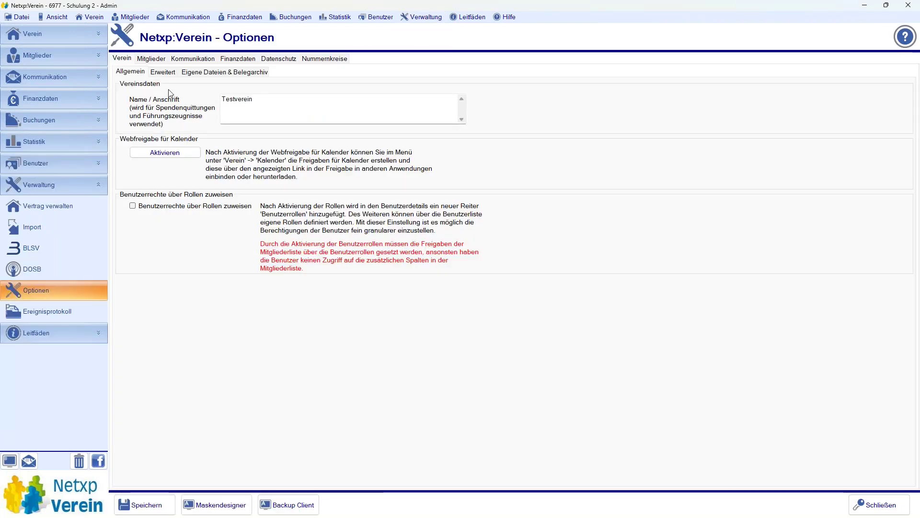
Examine the club's e-mail options under Kommunikation, including the setting for the extended e-mail client.
{"action": "left_click", "coordinate": [153, 58]}
{"action": "left_click", "coordinate": [192, 58]}
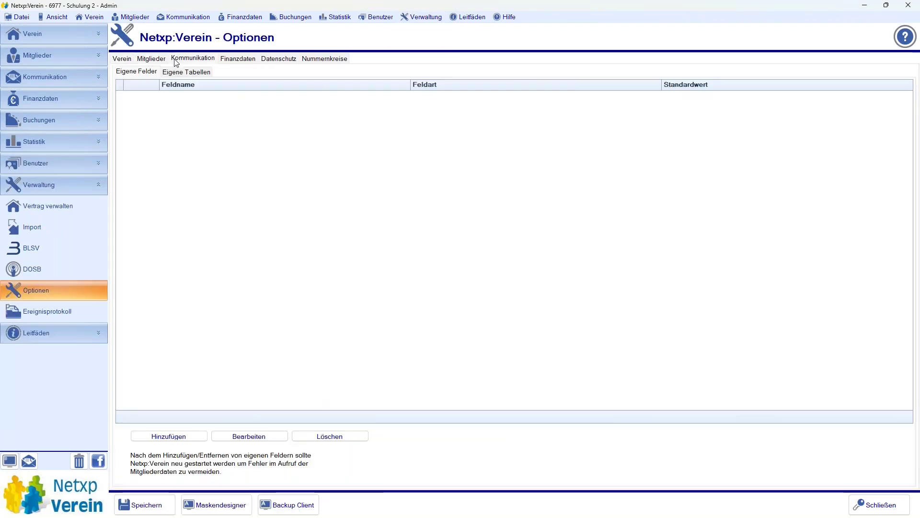
{"action": "left_click", "coordinate": [160, 72]}
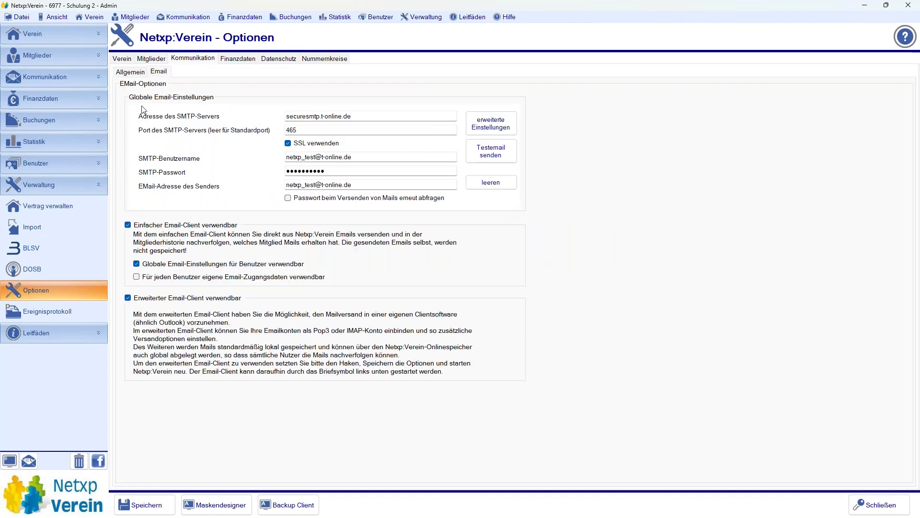
{"action": "left_click", "coordinate": [128, 299]}
{"action": "left_click", "coordinate": [128, 297]}
Set the Admin user's e-mail access to "Vereins-Zugang verwenden", save the user data, and restart the program in a maximized window.
{"action": "left_click", "coordinate": [370, 20]}
{"action": "key", "text": "Escape"}
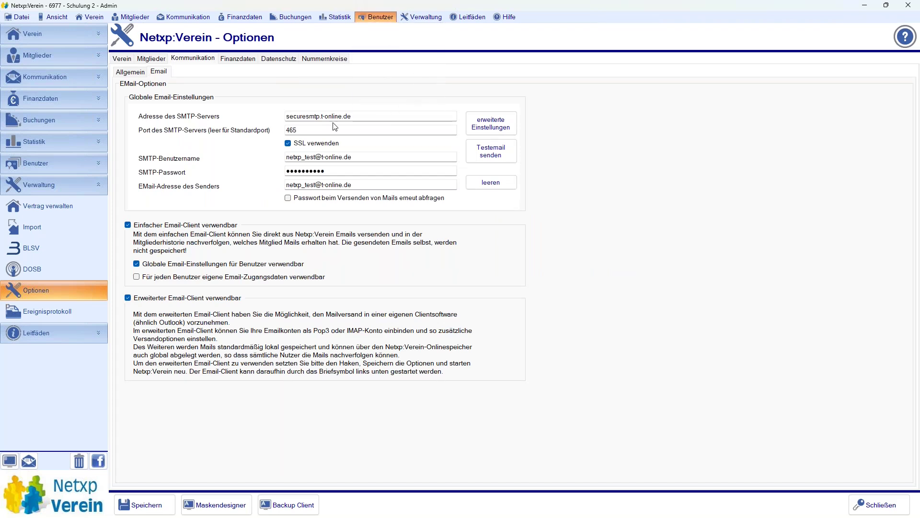
{"action": "left_click", "coordinate": [380, 78]}
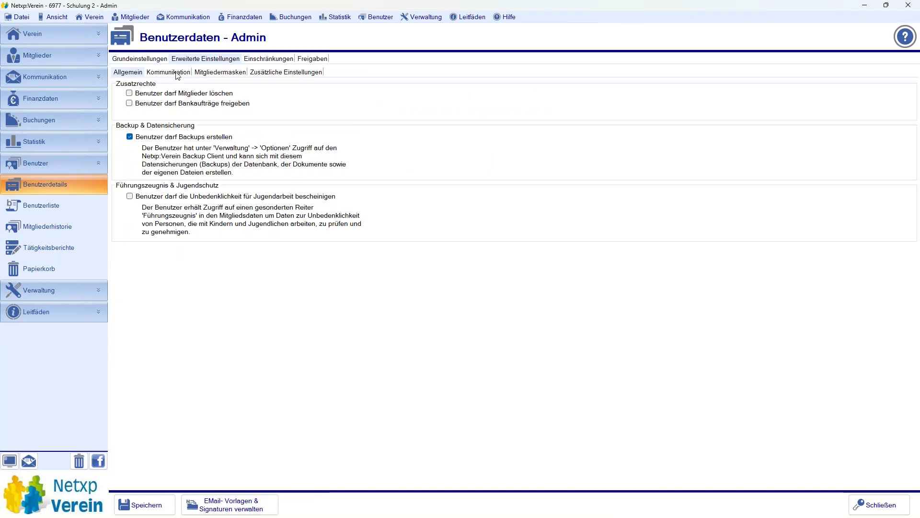
{"action": "left_click", "coordinate": [178, 75]}
{"action": "left_click", "coordinate": [124, 230]}
{"action": "left_click", "coordinate": [144, 505]}
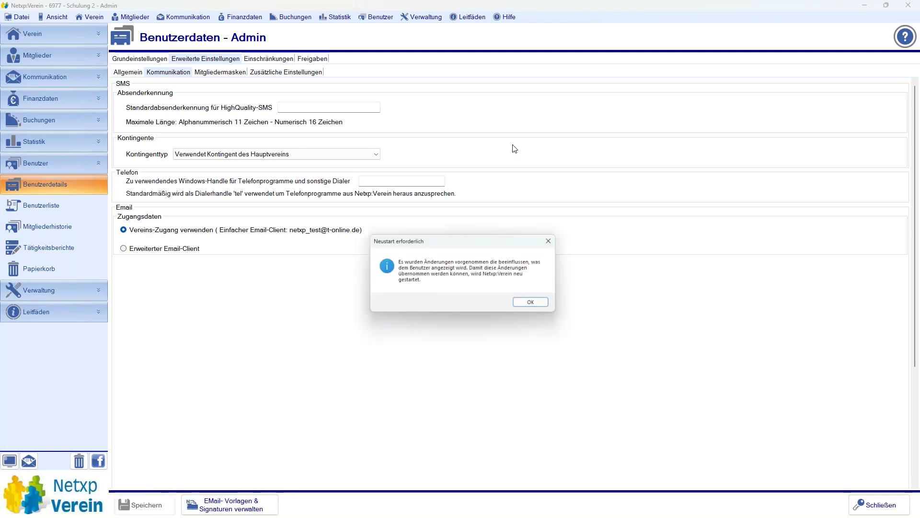
{"action": "left_click", "coordinate": [536, 304]}
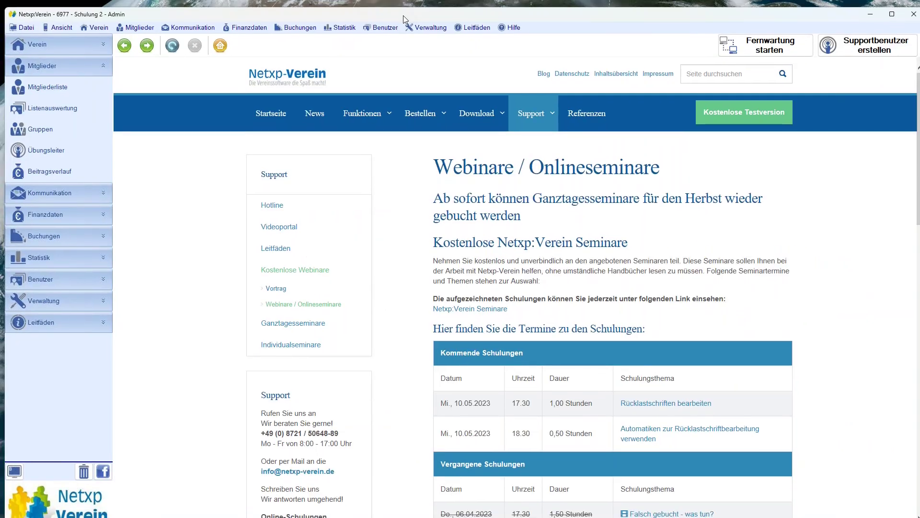
{"action": "double_click", "coordinate": [404, 15]}
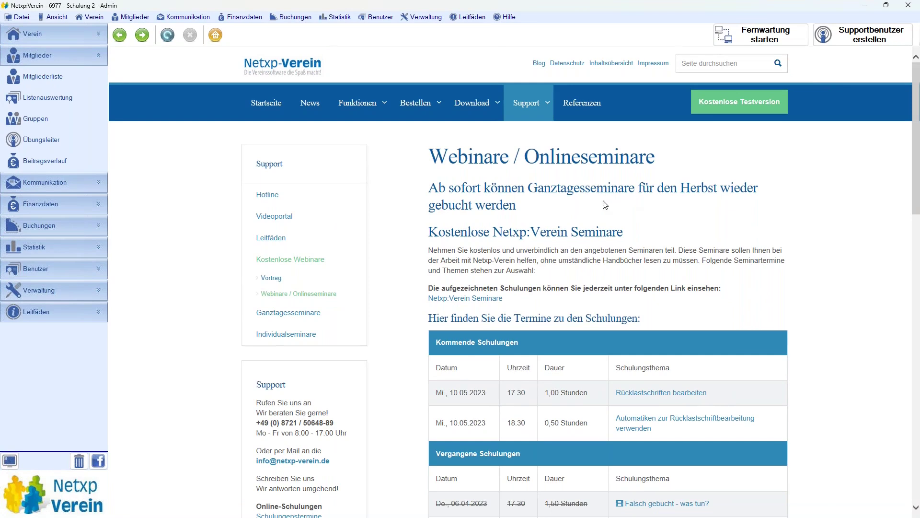
Apply the workflow to all eligible returned debits in Rückläufer and close the result overview.
{"action": "left_click", "coordinate": [38, 226]}
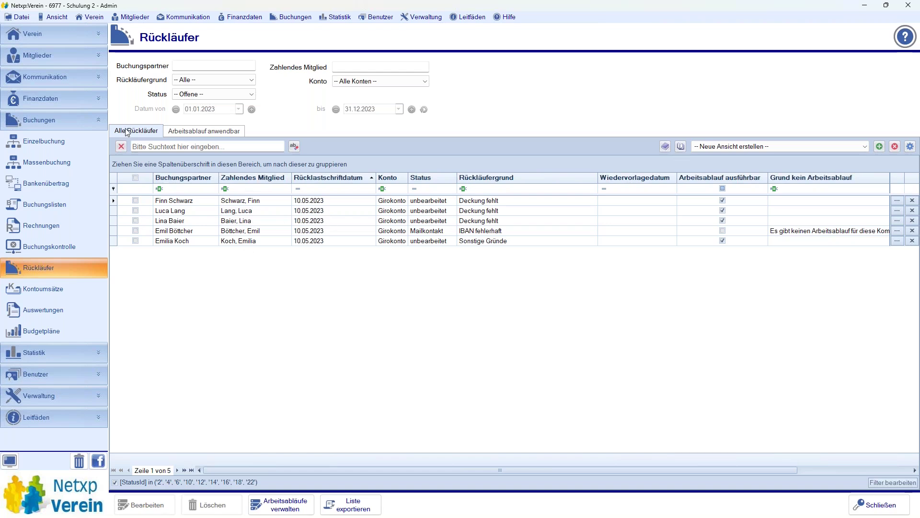
{"action": "left_click", "coordinate": [199, 132]}
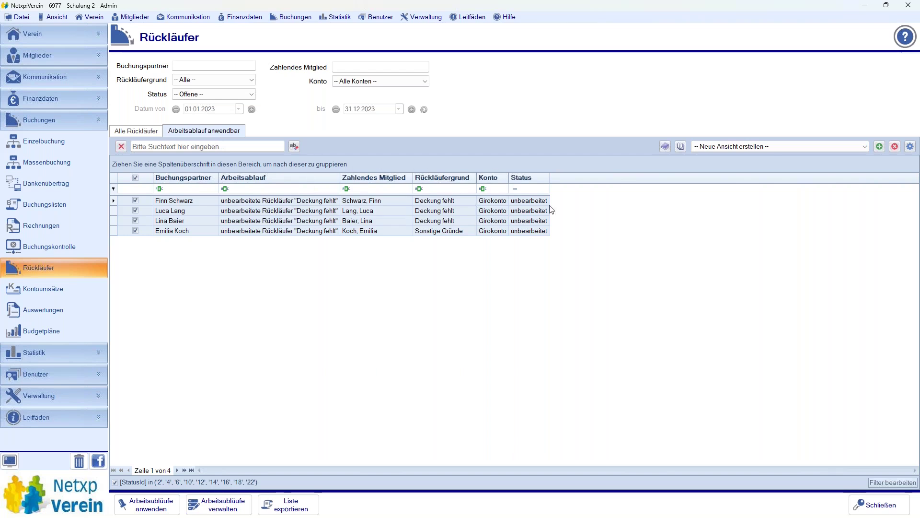
{"action": "left_click", "coordinate": [156, 508]}
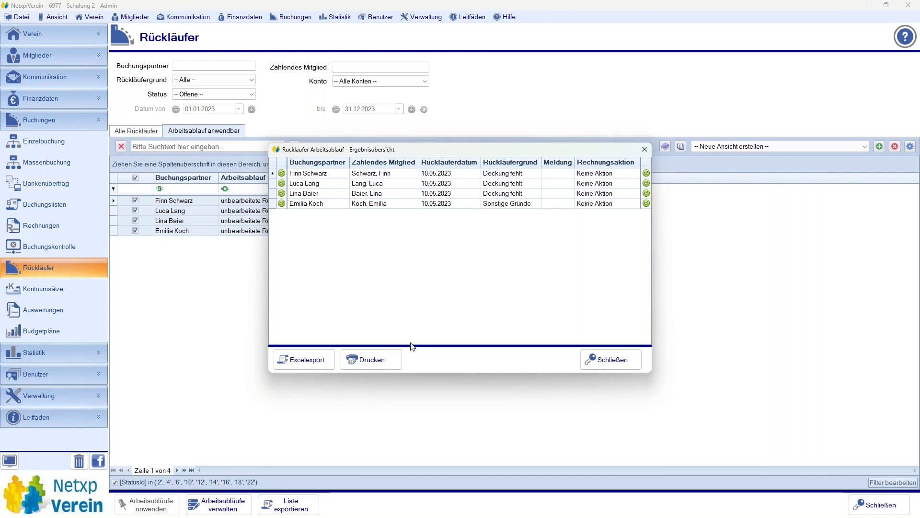
{"action": "left_click", "coordinate": [606, 360]}
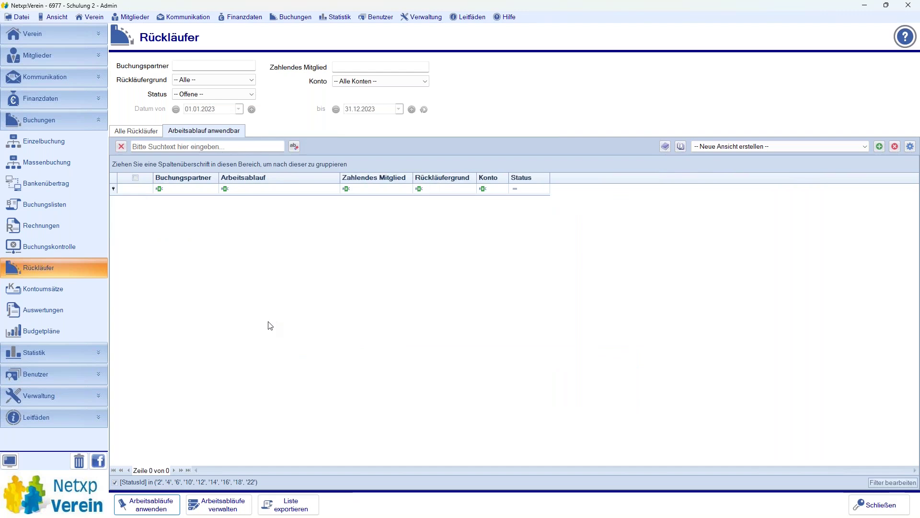
Check the status and resubmission dates in the list of all returned debits and whether any workflow is still applicable.
{"action": "left_click", "coordinate": [136, 131]}
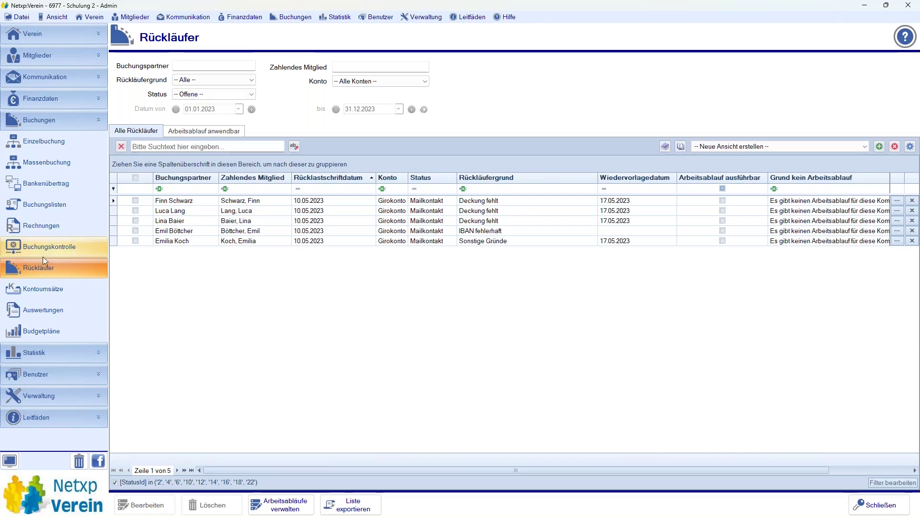
{"action": "left_click", "coordinate": [201, 132]}
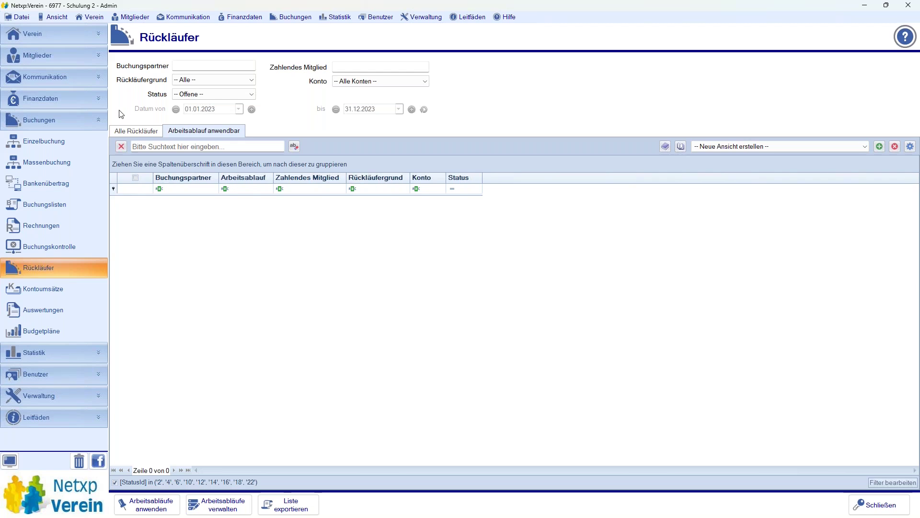
{"action": "left_click", "coordinate": [126, 131]}
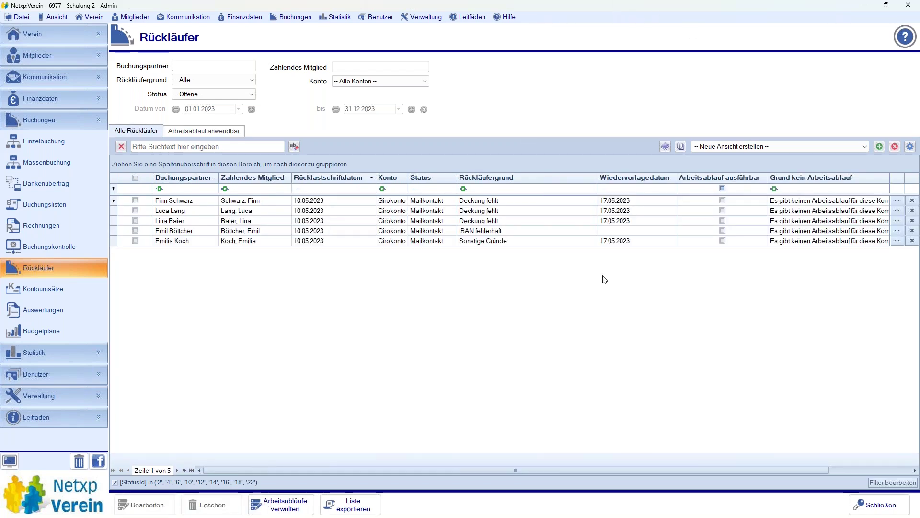
Create a new returned-debit workflow named "Erneut in Rechnung stellen für alle ohne Deckung".
{"action": "left_click", "coordinate": [277, 507]}
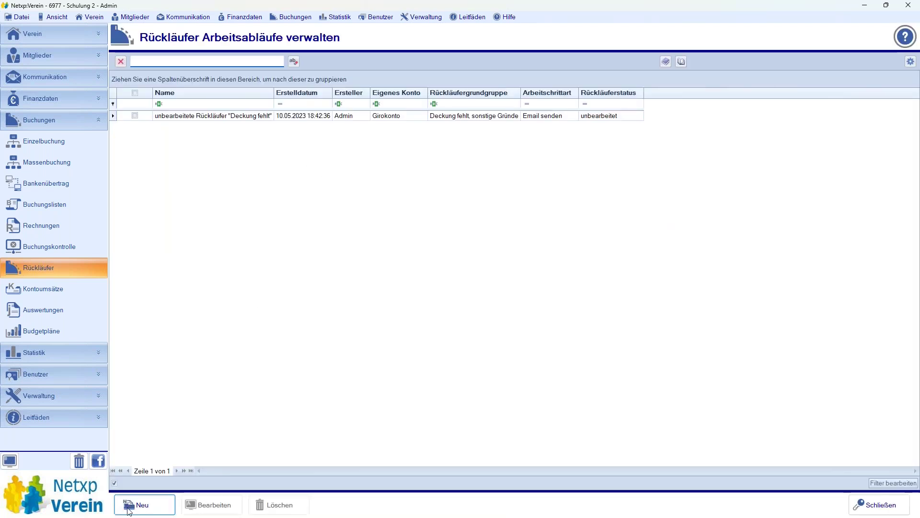
{"action": "key", "text": "Return"}
{"action": "left_click", "coordinate": [587, 371]}
{"action": "left_click", "coordinate": [416, 189]}
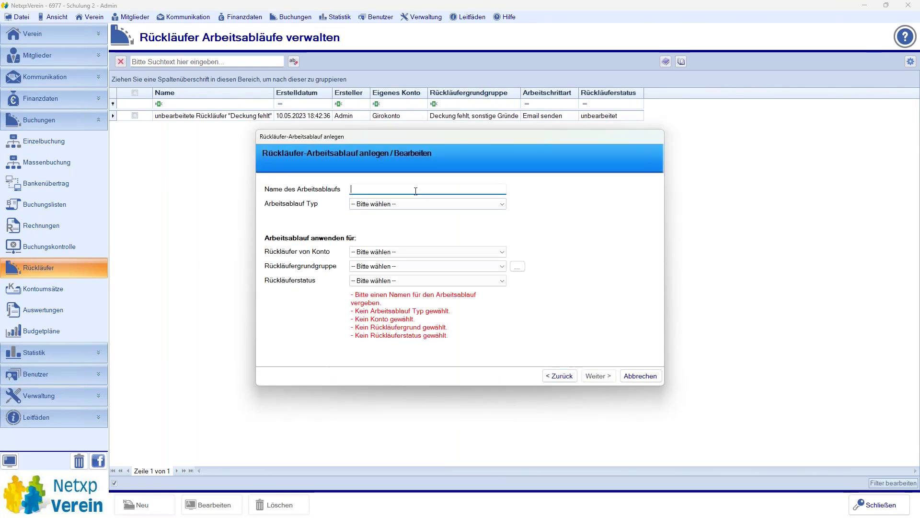
{"action": "type", "text": "E"}
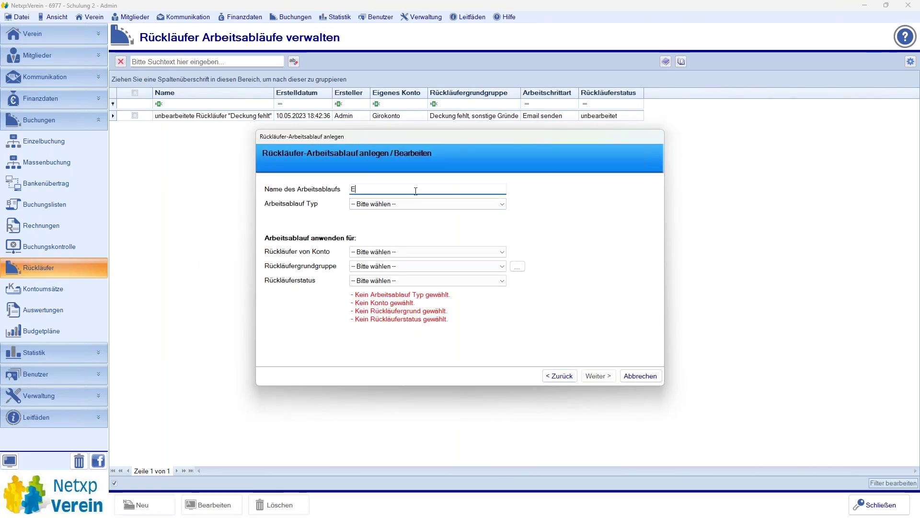
{"action": "type", "text": "rneut in "}
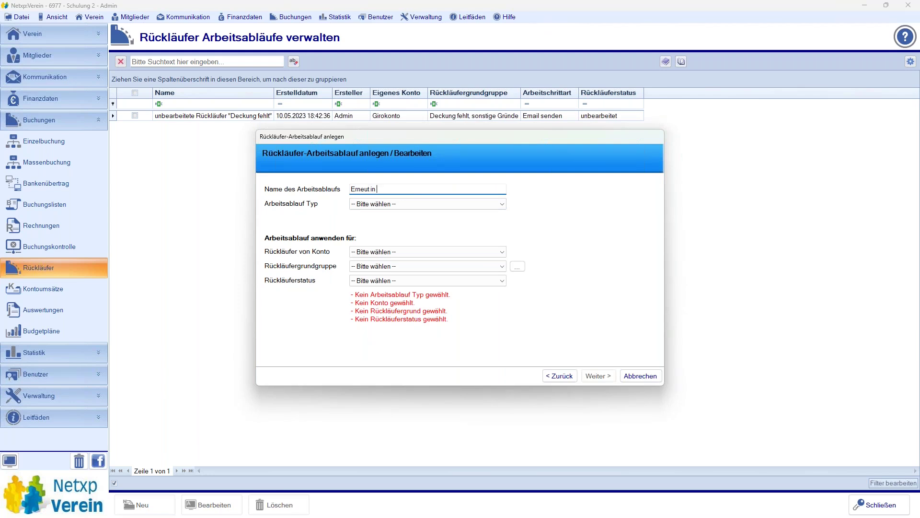
{"action": "type", "text": "Rechnung stellen für"}
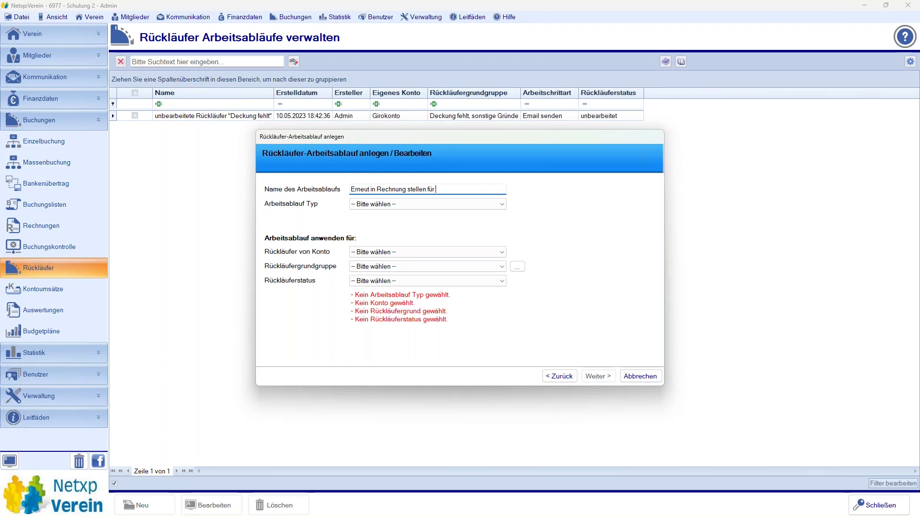
{"action": "type", "text": " alle ohne Deckung"}
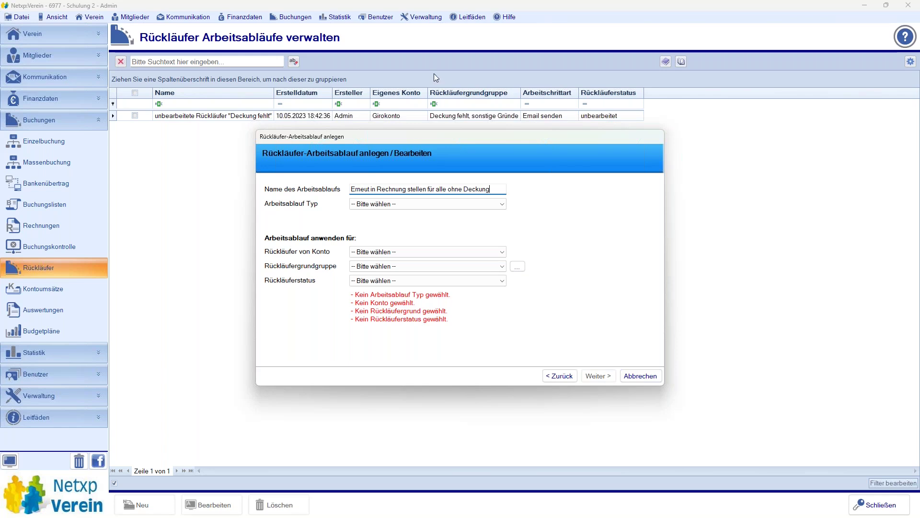
Set the workflow type to Erneut abrechnen, applying to account Girokonto, reason group "Deckung fehlt, sonstige Gründe" and status Mailkontakt.
{"action": "left_click_drag", "start_coordinate": [416, 142], "coordinate": [418, 114]}
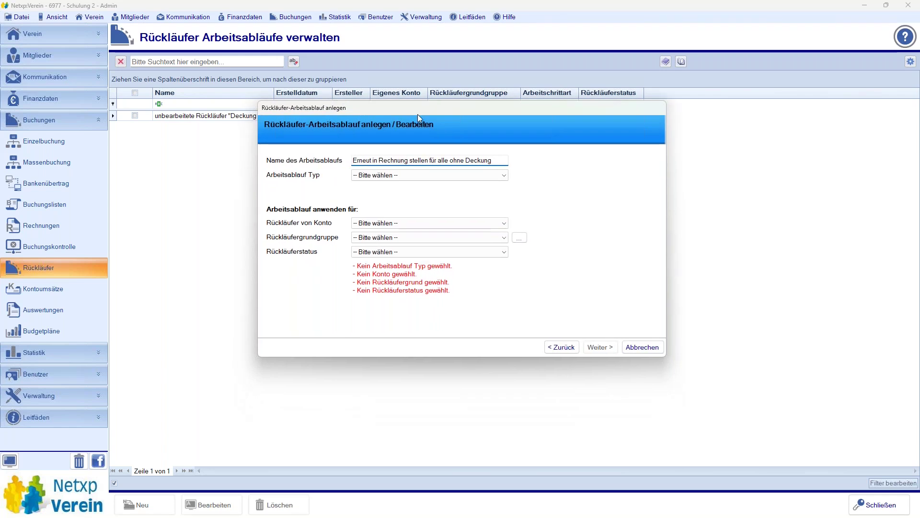
{"action": "left_click", "coordinate": [447, 175]}
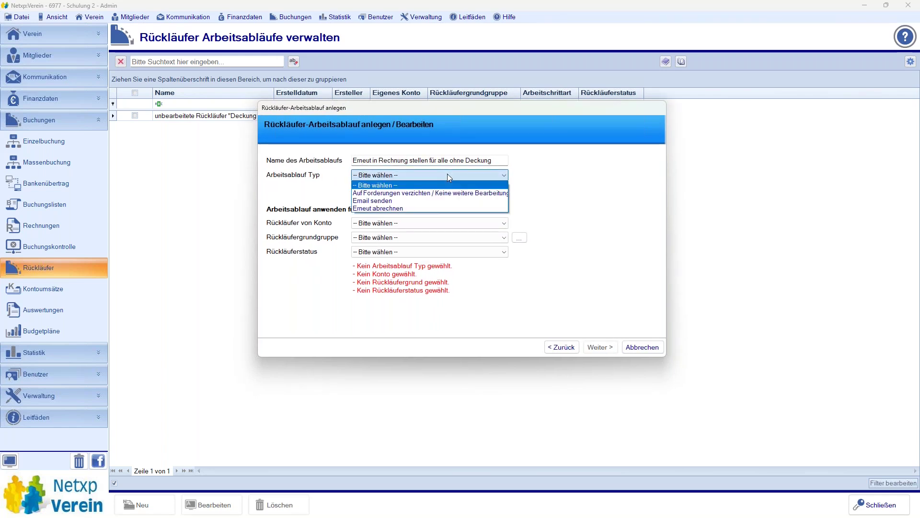
{"action": "left_click", "coordinate": [435, 206]}
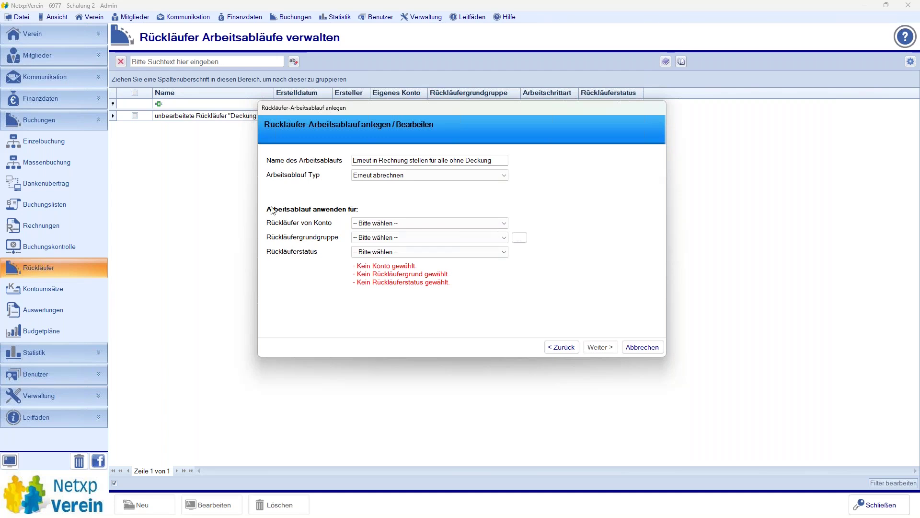
{"action": "left_click", "coordinate": [376, 224]}
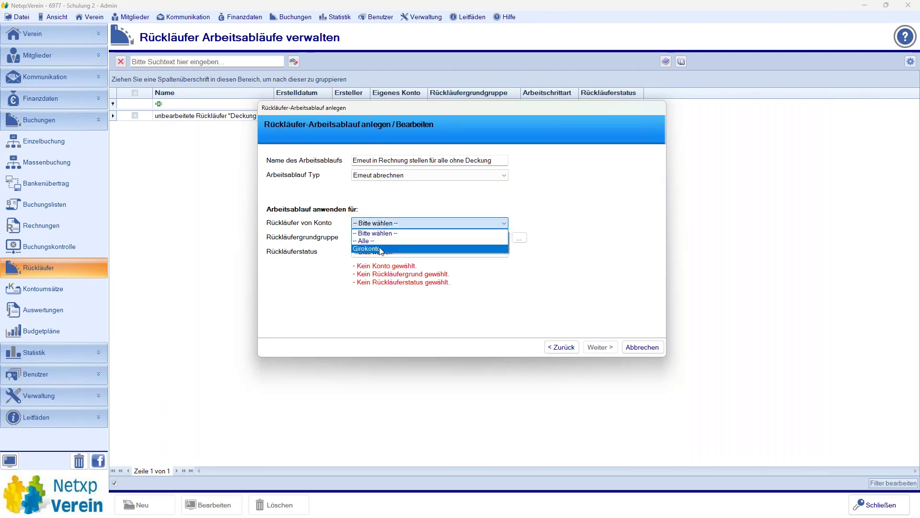
{"action": "left_click", "coordinate": [380, 249]}
{"action": "left_click", "coordinate": [467, 237]}
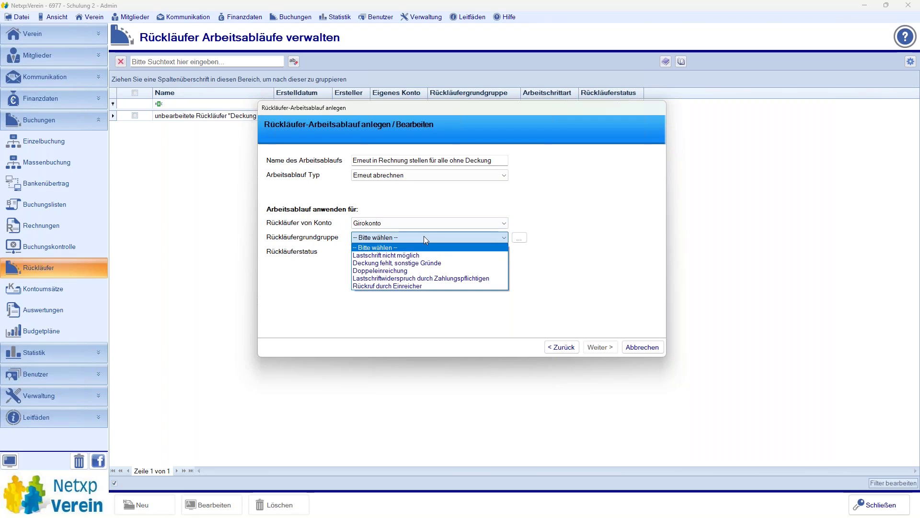
{"action": "left_click", "coordinate": [407, 263]}
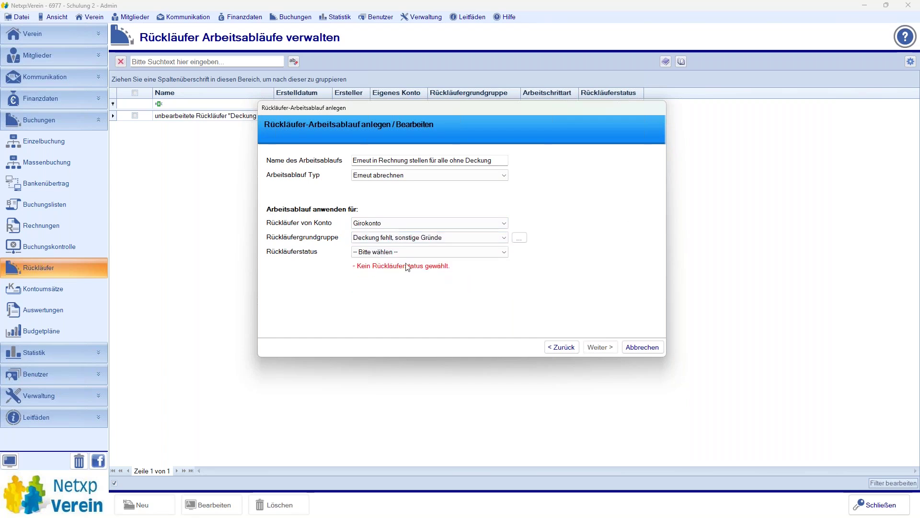
{"action": "left_click", "coordinate": [383, 253]}
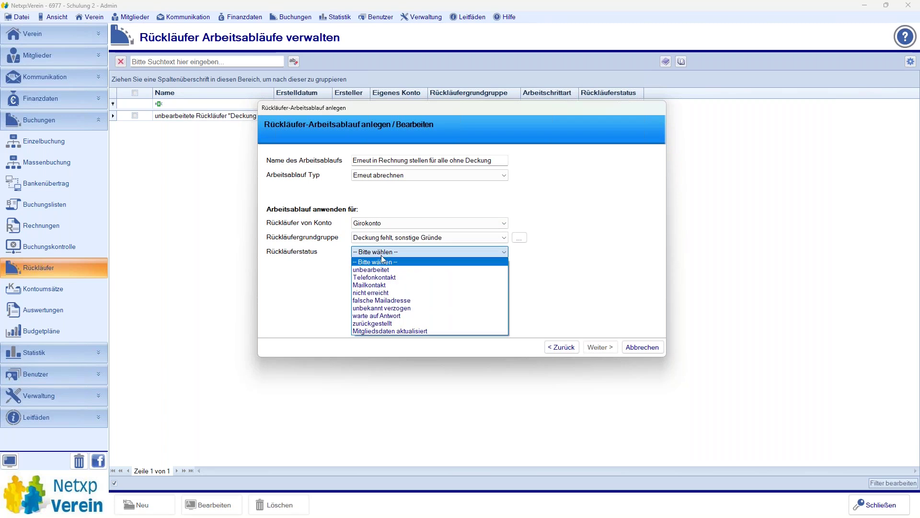
{"action": "left_click", "coordinate": [379, 284]}
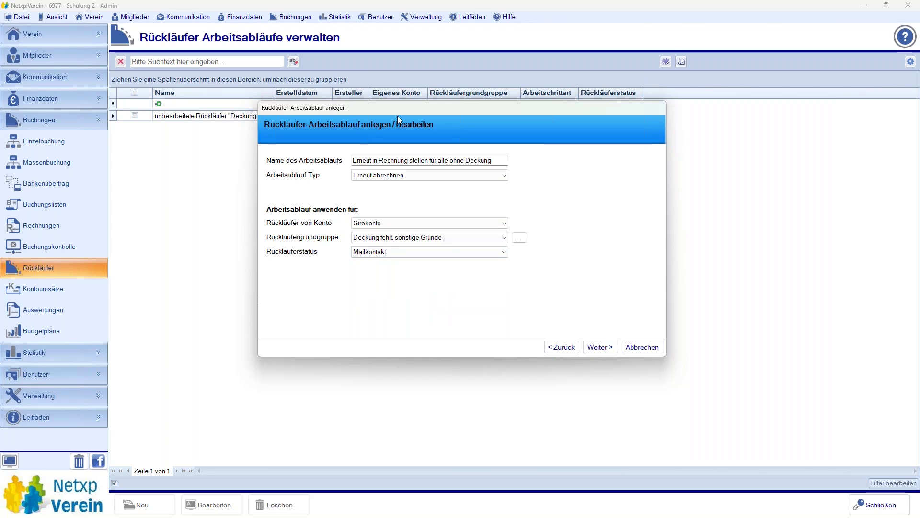
{"action": "left_click", "coordinate": [598, 347]}
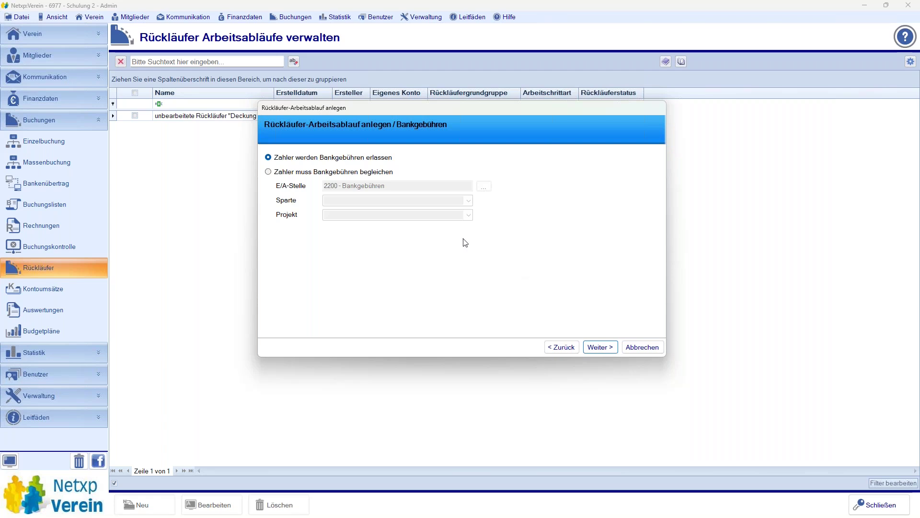
Make the payer cover the bank fees in the workflow, keeping 2200 - Bankgebühren as the E/A-Stelle.
{"action": "left_click_drag", "start_coordinate": [350, 108], "coordinate": [340, 85]}
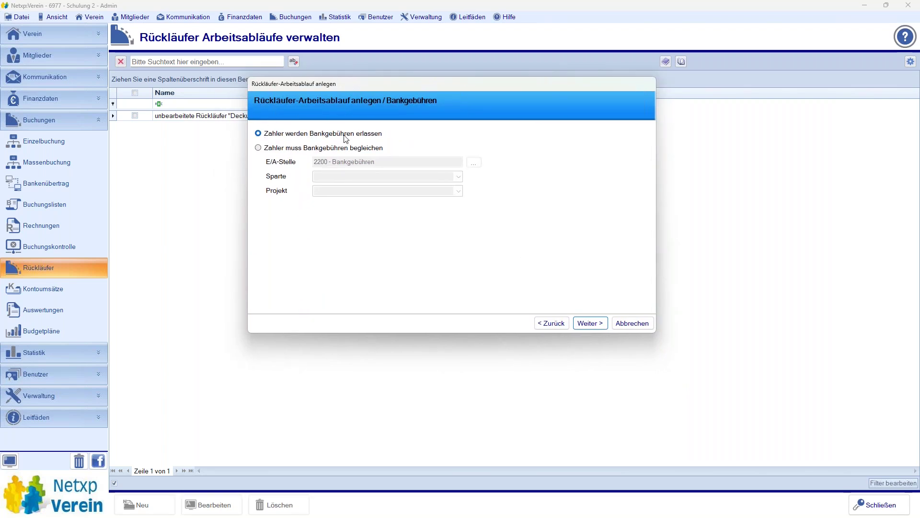
{"action": "left_click", "coordinate": [303, 149]}
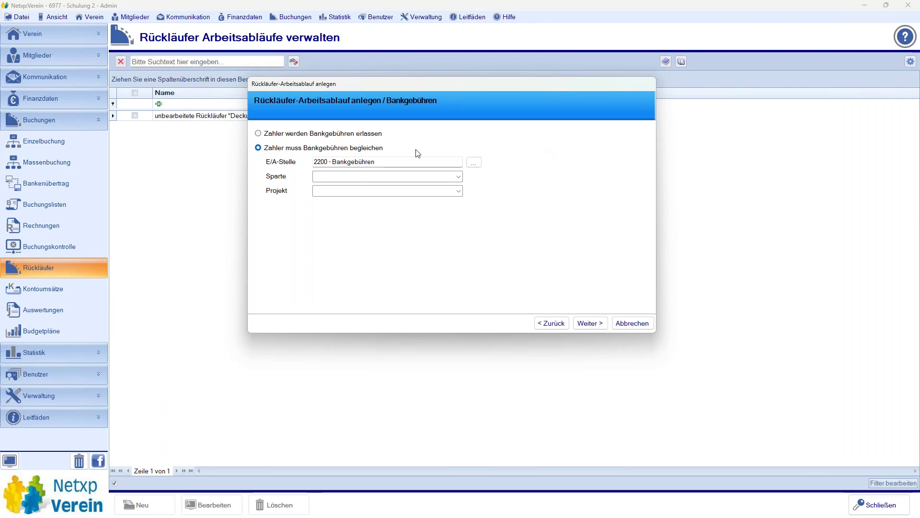
{"action": "left_click", "coordinate": [585, 323]}
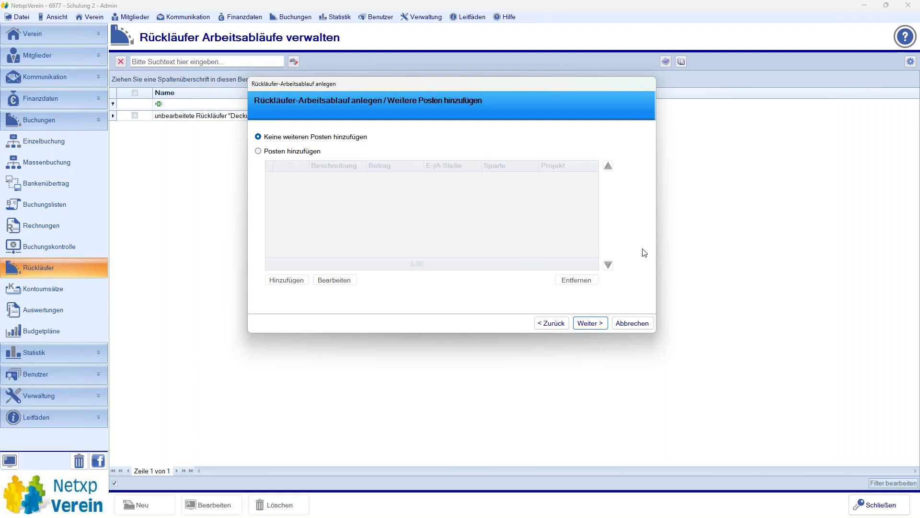
Add an extra item "Rücklastschriftgebühren" of 5.00 to the workflow, with E/A-Stelle 2200 - Bankgebühren and Sparte Gesamt Mitglieder.
{"action": "left_click", "coordinate": [283, 152]}
{"action": "left_click", "coordinate": [289, 280]}
{"action": "left_click", "coordinate": [399, 170]}
{"action": "type", "text": "Rücklastschriftgebühren"}
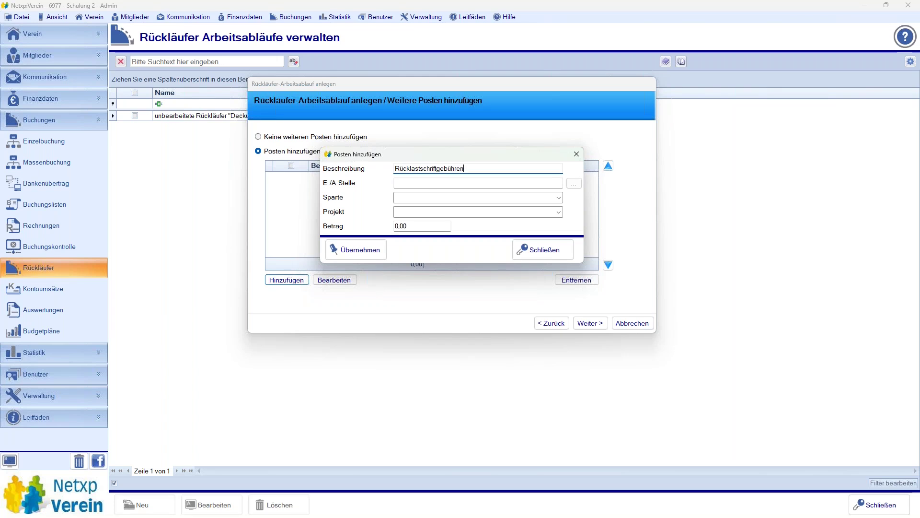
{"action": "key", "text": "Tab"}
{"action": "type", "text": "2200"}
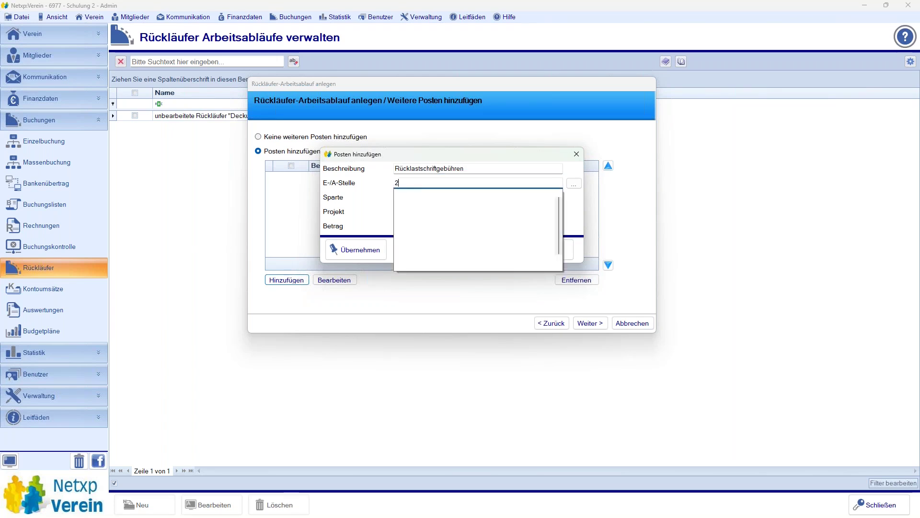
{"action": "key", "text": "Tab"}
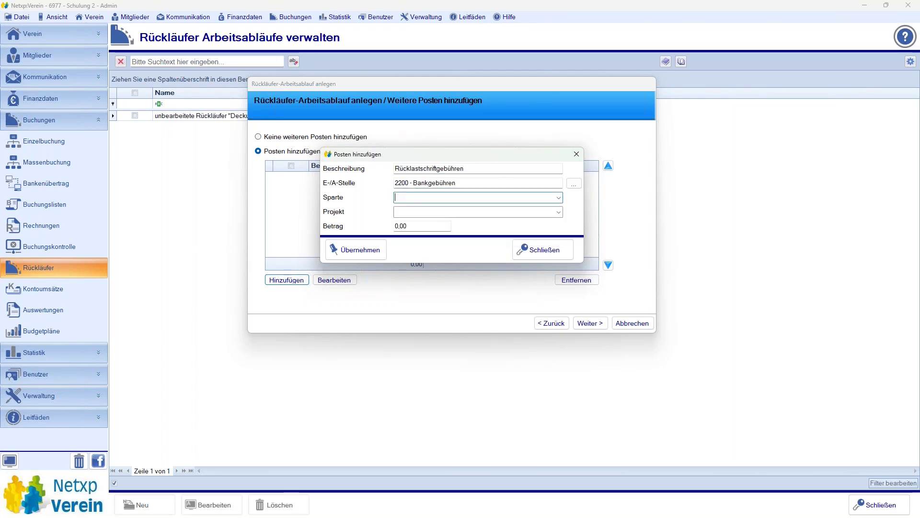
{"action": "left_click", "coordinate": [558, 198]}
{"action": "left_click", "coordinate": [421, 215]}
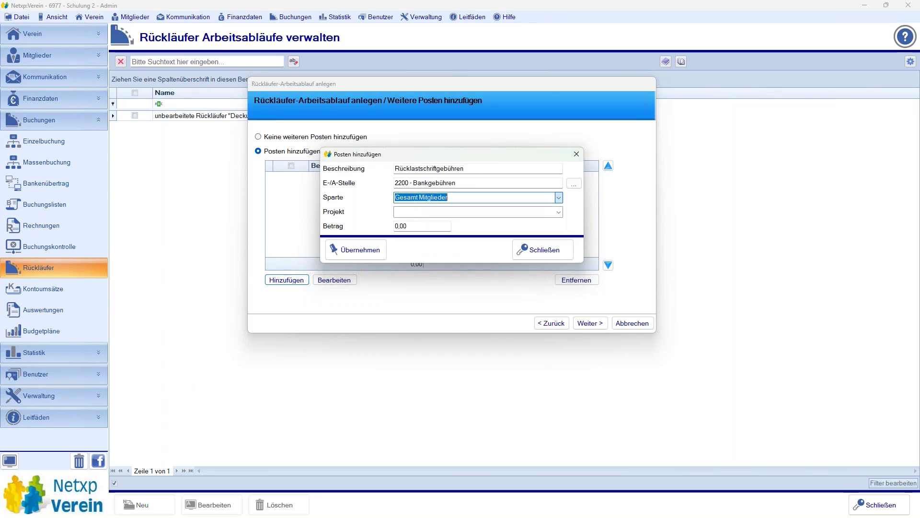
{"action": "left_click", "coordinate": [421, 226]}
{"action": "type", "text": "5"}
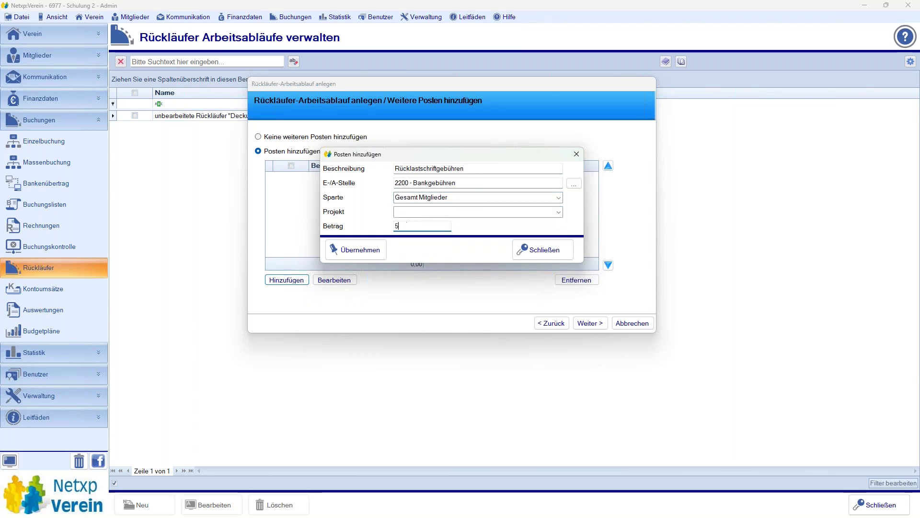
{"action": "left_click", "coordinate": [344, 250]}
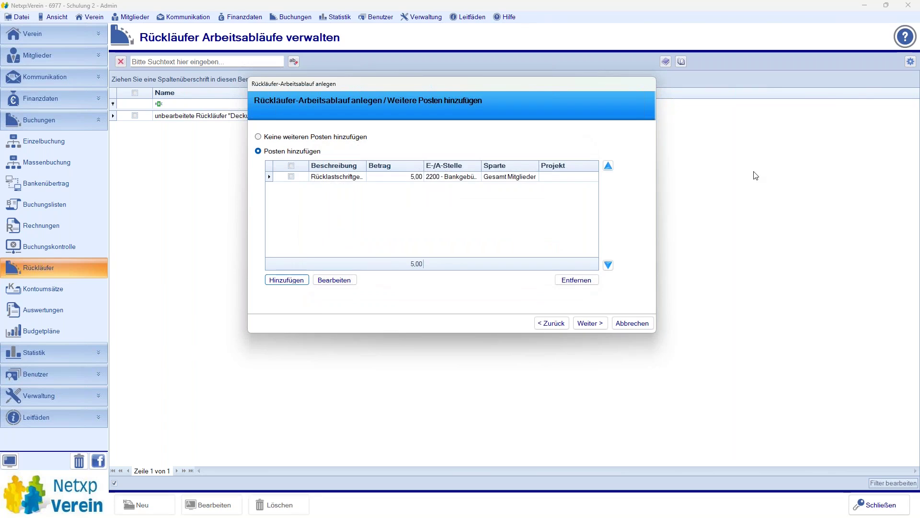
{"action": "left_click", "coordinate": [588, 323]}
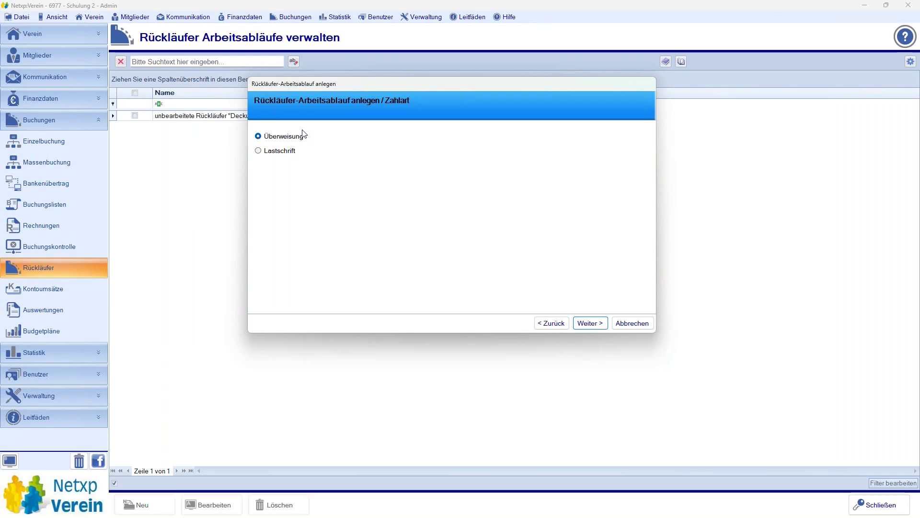
Keep Überweisung as payment type and have an invoice created for Girokonto with template Beitragsrechnung, number range Standard and 14 days' payment term.
{"action": "left_click", "coordinate": [583, 318]}
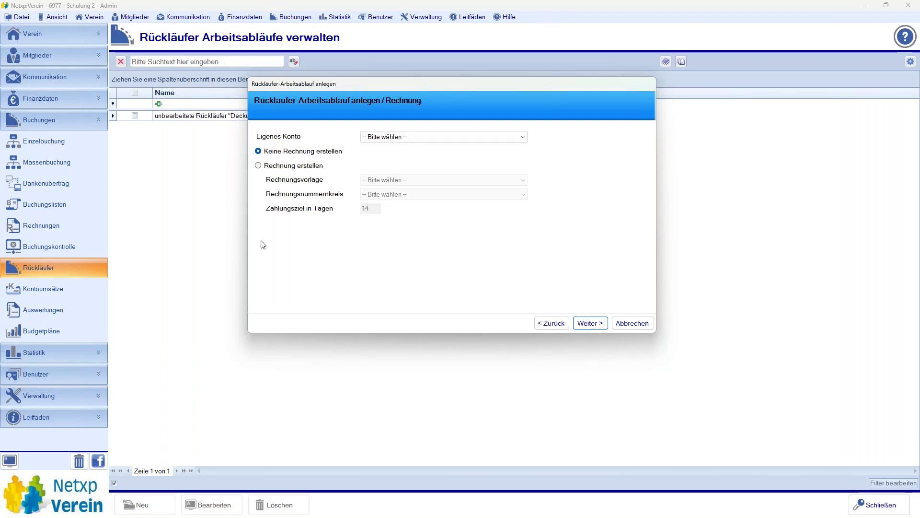
{"action": "left_click", "coordinate": [377, 141]}
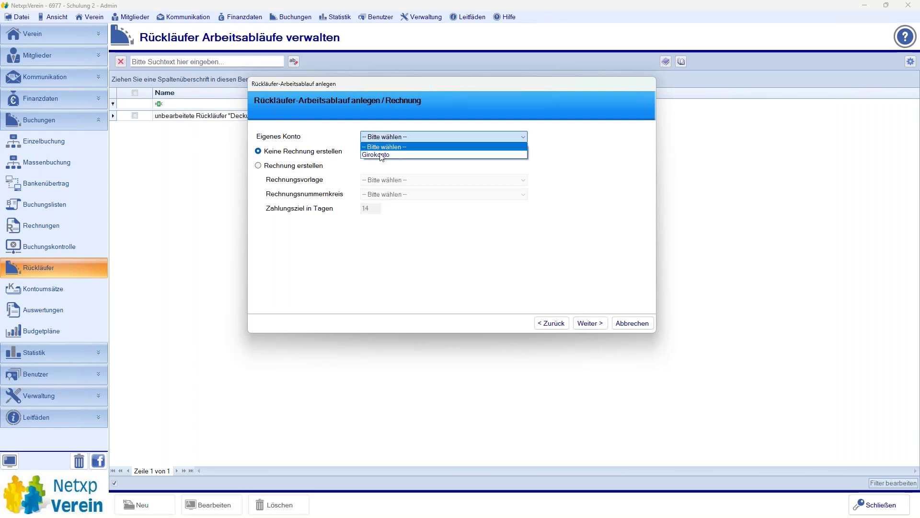
{"action": "left_click", "coordinate": [381, 156]}
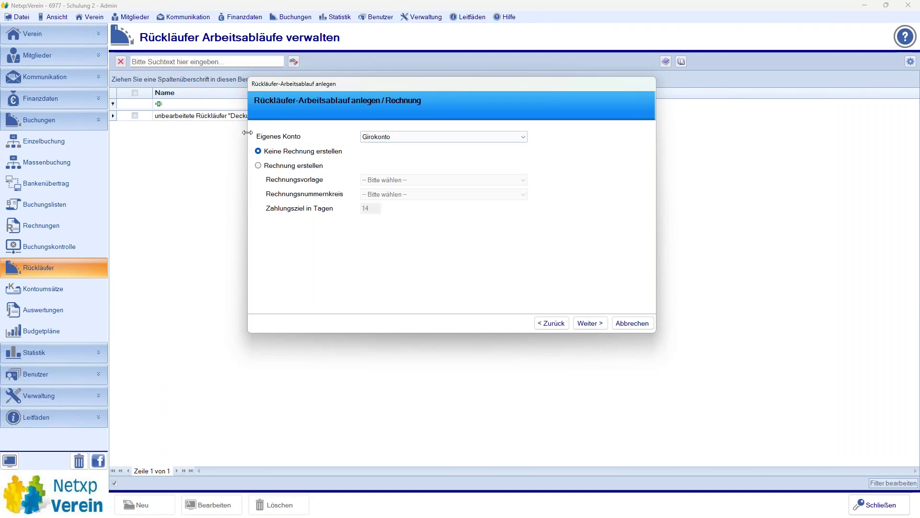
{"action": "left_click", "coordinate": [273, 166]}
{"action": "left_click", "coordinate": [384, 180]}
{"action": "left_click", "coordinate": [388, 199]}
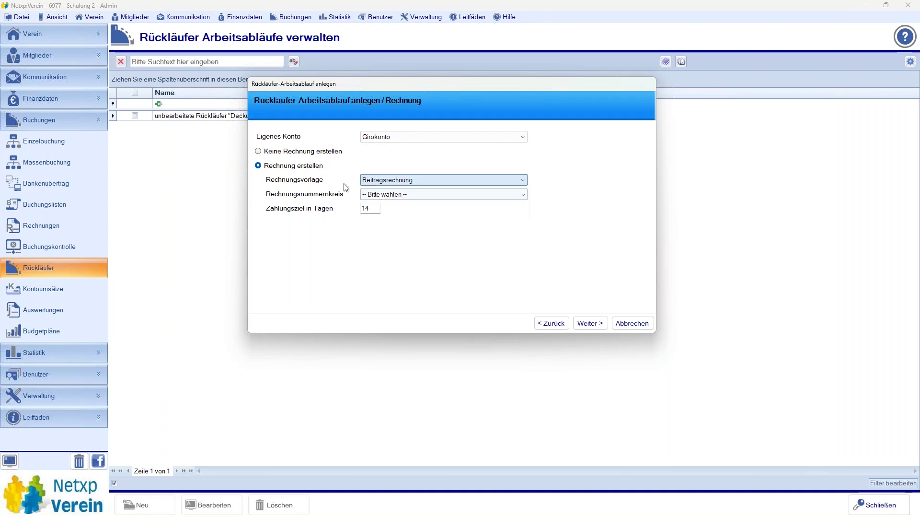
{"action": "left_click", "coordinate": [407, 194]}
{"action": "left_click", "coordinate": [402, 211]}
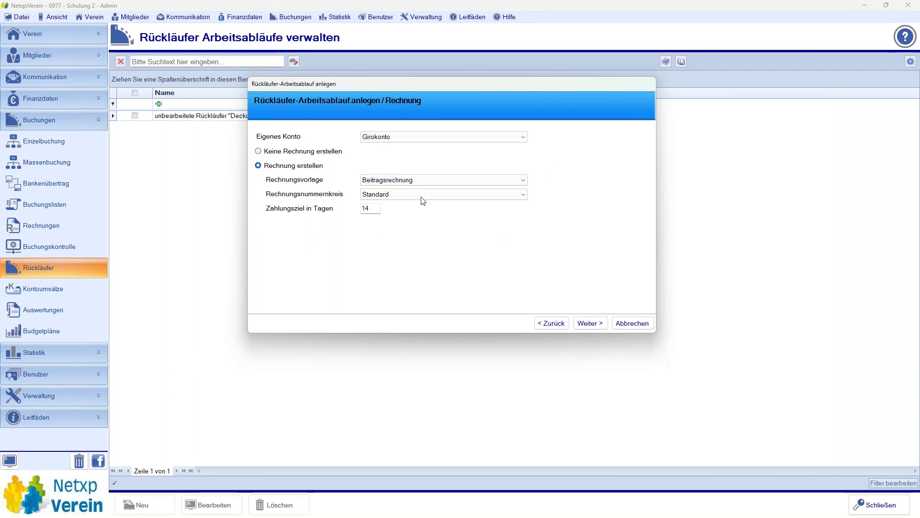
{"action": "double_click", "coordinate": [366, 208]}
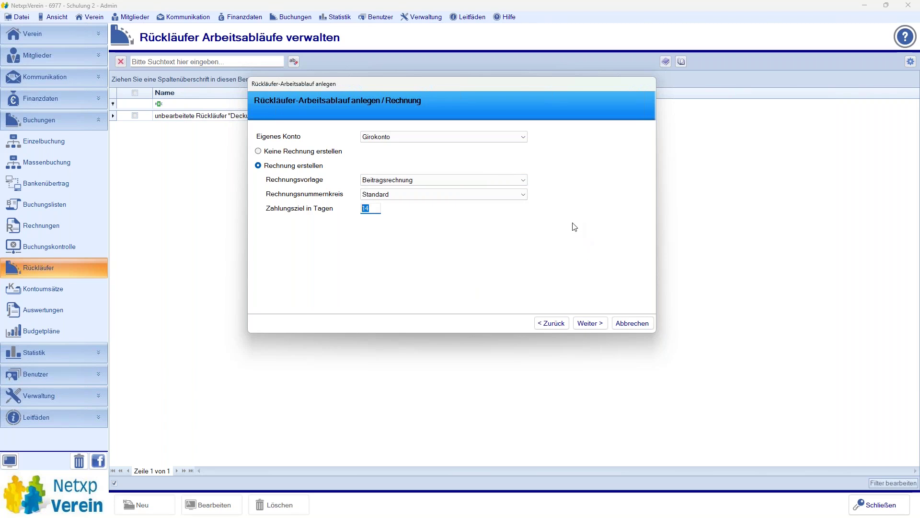
{"action": "left_click", "coordinate": [595, 320]}
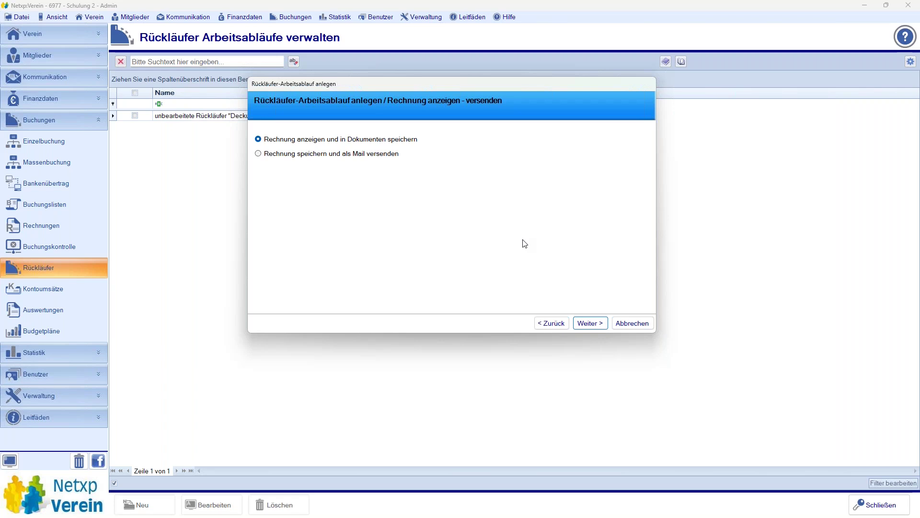
Have the invoice saved and sent by mail with the template "Deckung fehlt unbearbeitet" to every email address of the member.
{"action": "left_click", "coordinate": [285, 154]}
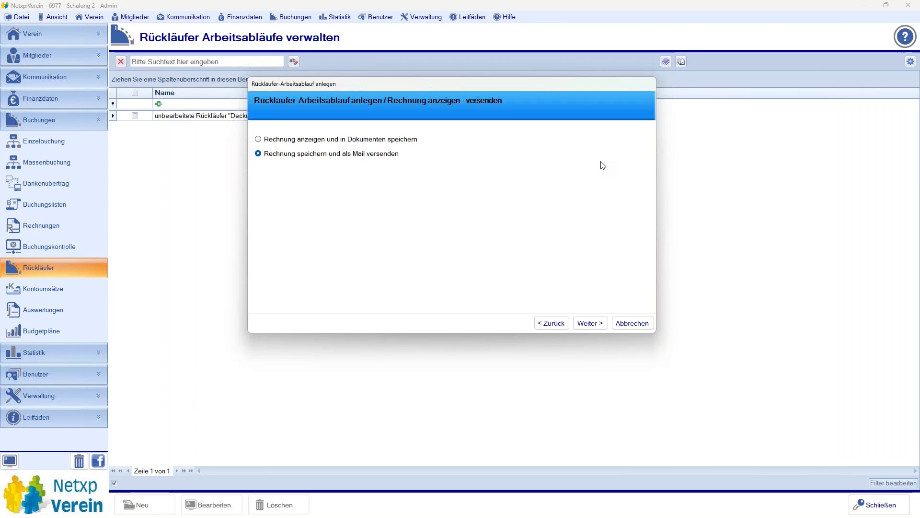
{"action": "left_click", "coordinate": [587, 324]}
{"action": "left_click", "coordinate": [384, 154]}
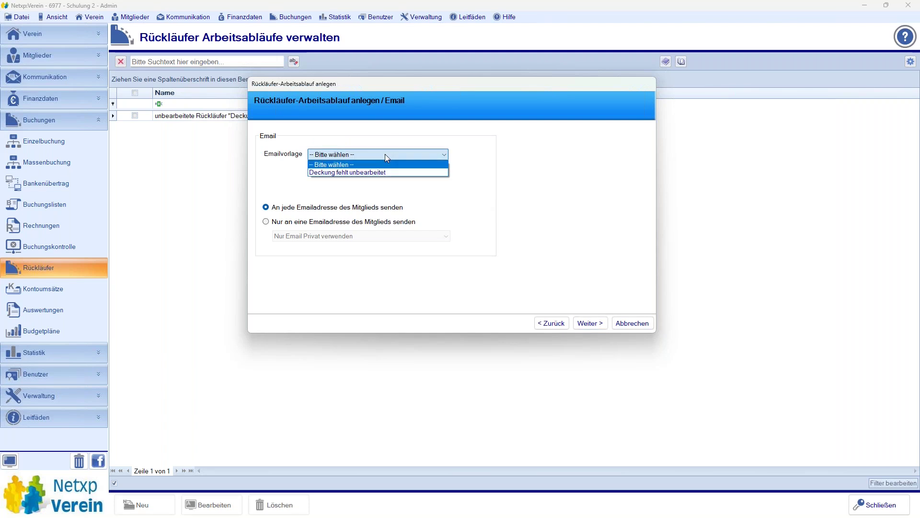
{"action": "left_click", "coordinate": [384, 161]}
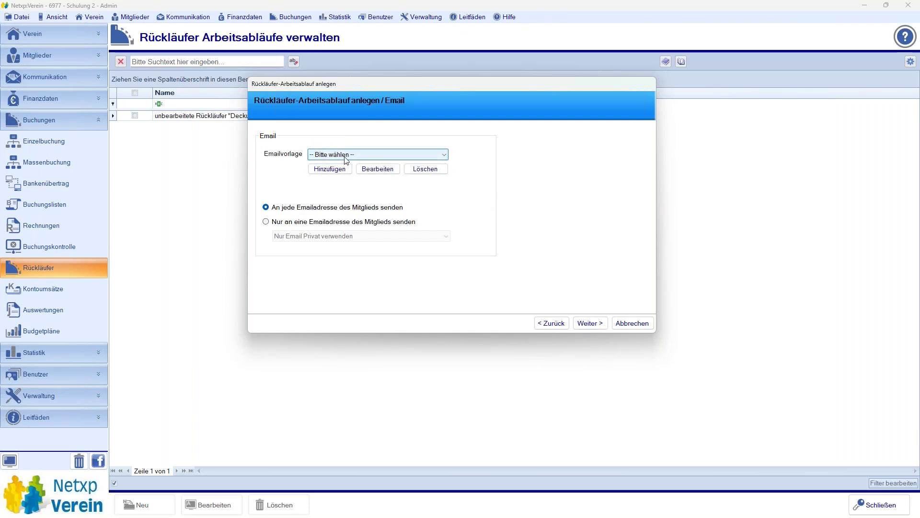
{"action": "left_click", "coordinate": [365, 155]}
{"action": "left_click", "coordinate": [379, 177]}
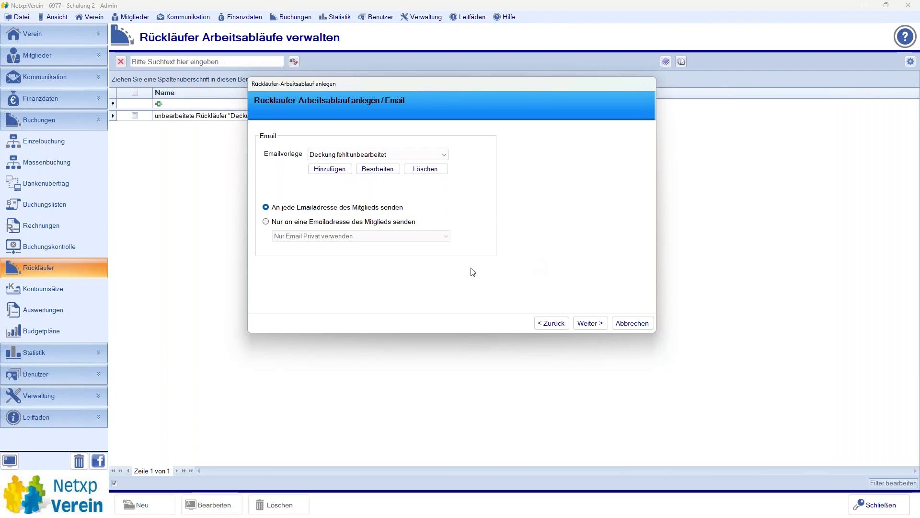
{"action": "left_click", "coordinate": [593, 324]}
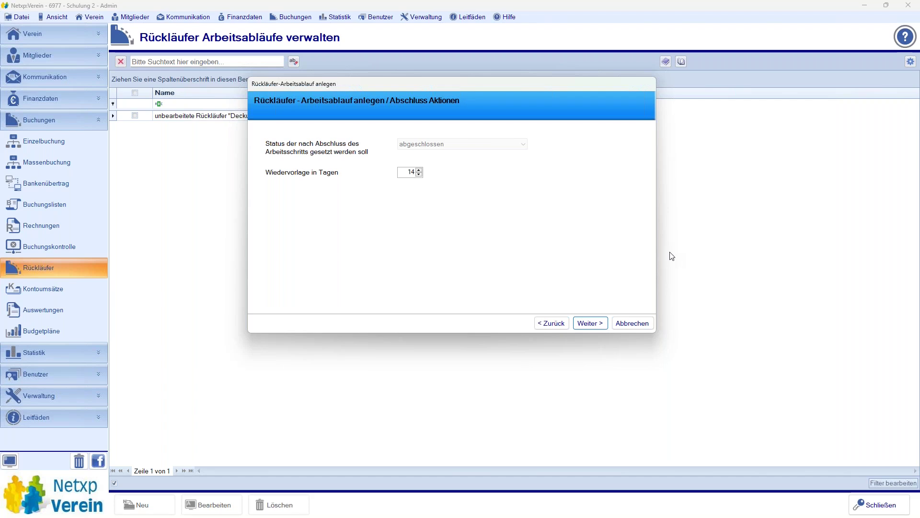
Finish the workflow with a resubmission period of 14 days and close the workflow management.
{"action": "left_click", "coordinate": [590, 324]}
{"action": "left_click", "coordinate": [635, 325]}
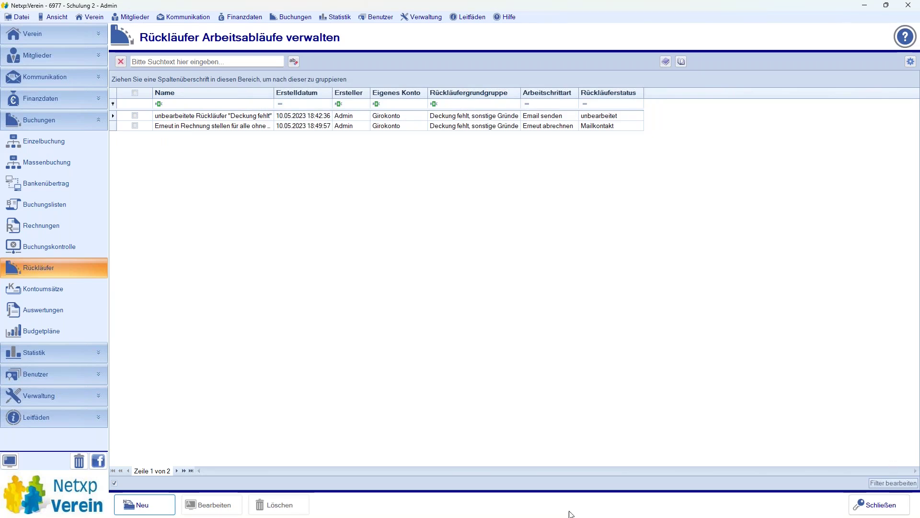
{"action": "left_click", "coordinate": [879, 504]}
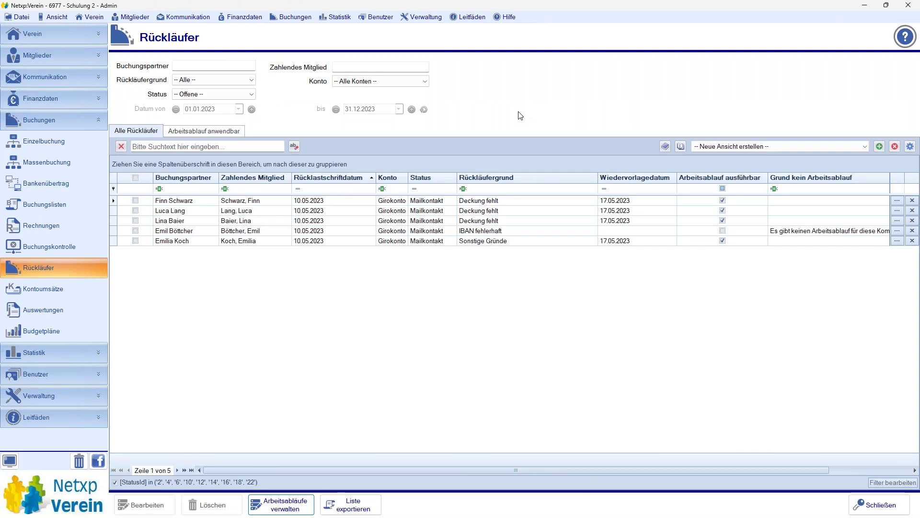
Add the column "Wiedervorlage in Tagen" to the list of returned debits with an applicable workflow and widen it to show its title.
{"action": "left_click", "coordinate": [242, 131]}
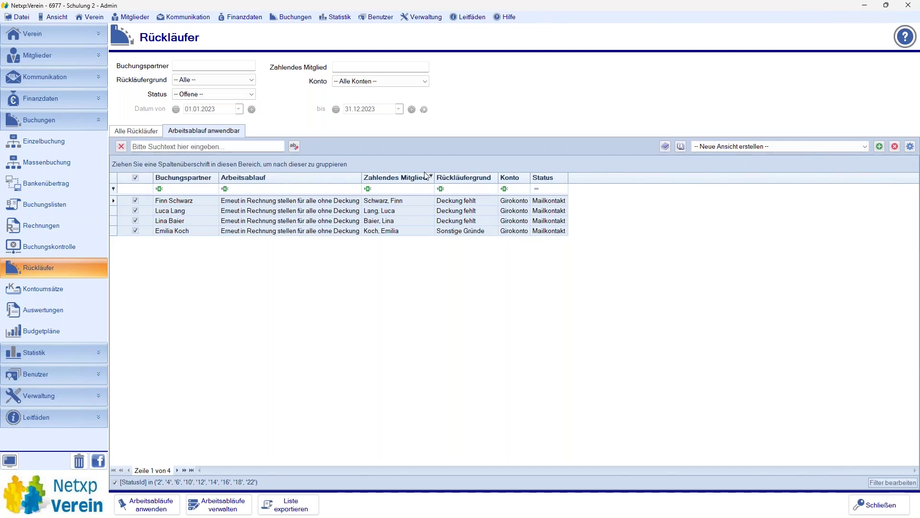
{"action": "left_click", "coordinate": [911, 147]}
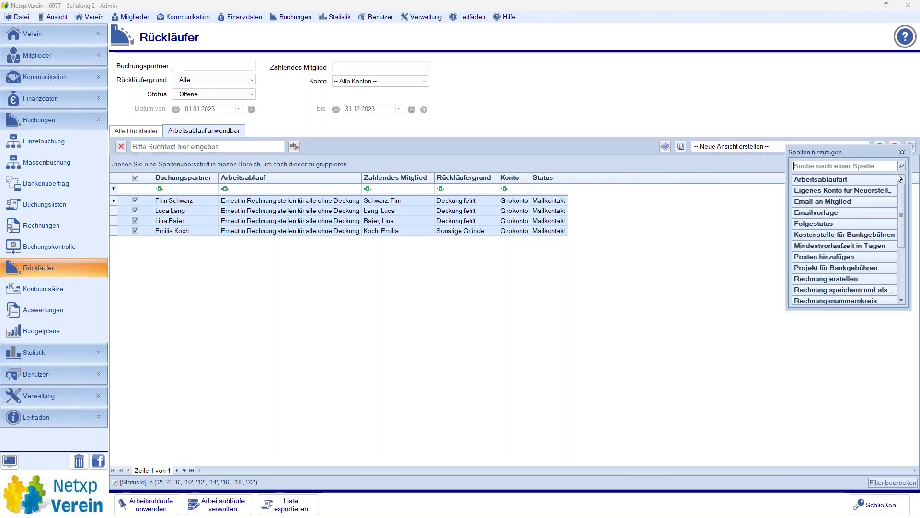
{"action": "left_click_drag", "start_coordinate": [905, 210], "coordinate": [904, 257]}
{"action": "left_click_drag", "start_coordinate": [844, 268], "coordinate": [593, 202]}
{"action": "left_click_drag", "start_coordinate": [558, 180], "coordinate": [577, 196]}
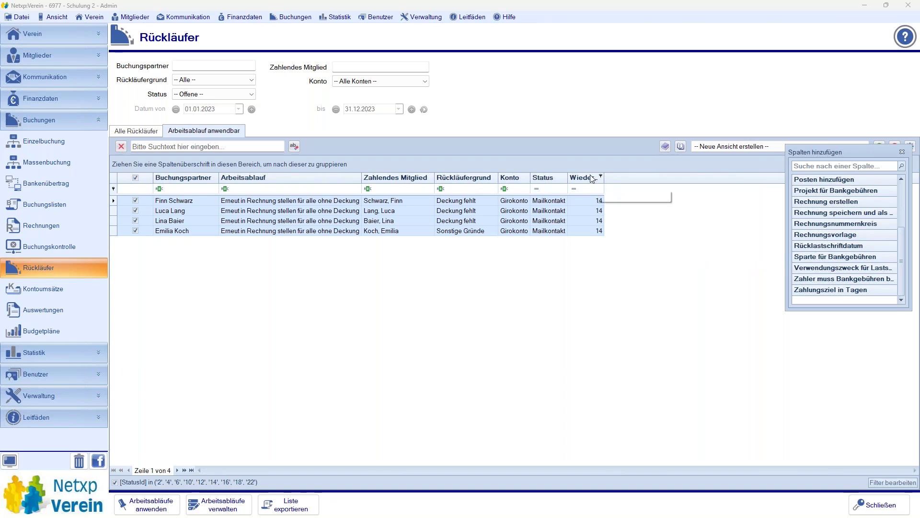
{"action": "mouse_move", "coordinate": [597, 181]}
{"action": "left_mouse_down"}
{"action": "mouse_move", "coordinate": [654, 95]}
{"action": "mouse_move", "coordinate": [638, 165]}
{"action": "mouse_move", "coordinate": [607, 194]}
{"action": "left_mouse_up"}
{"action": "scroll", "coordinate": [840, 257], "scroll_direction": "up", "scroll_amount": 3}
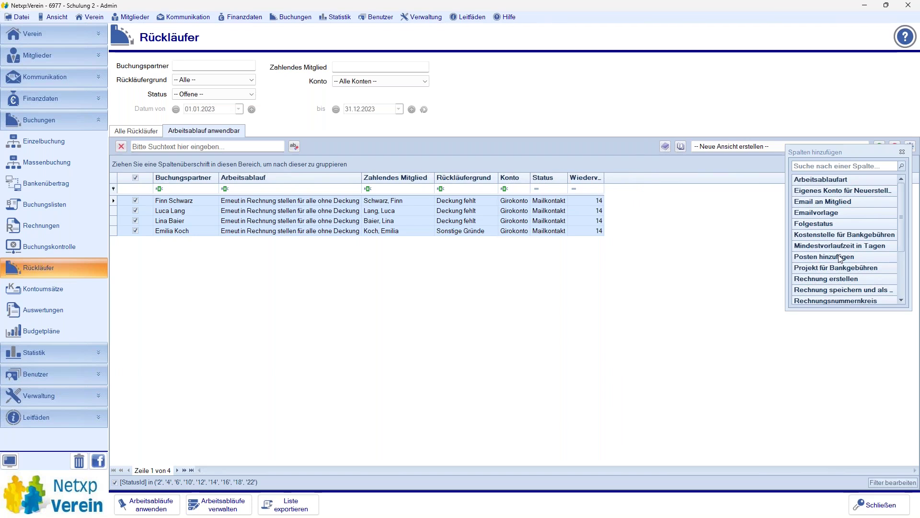
{"action": "left_click", "coordinate": [902, 152]}
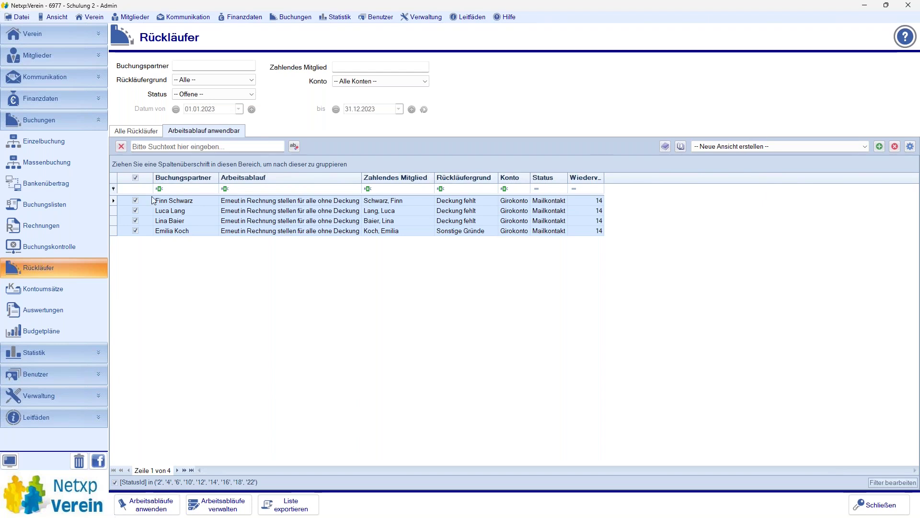
Apply the workflow "Erneut in Rechnung stellen für alle ohne Deckung" to all applicable returned debits and close the result overview.
{"action": "left_click", "coordinate": [136, 131]}
{"action": "left_click", "coordinate": [723, 221]}
{"action": "left_click", "coordinate": [204, 130]}
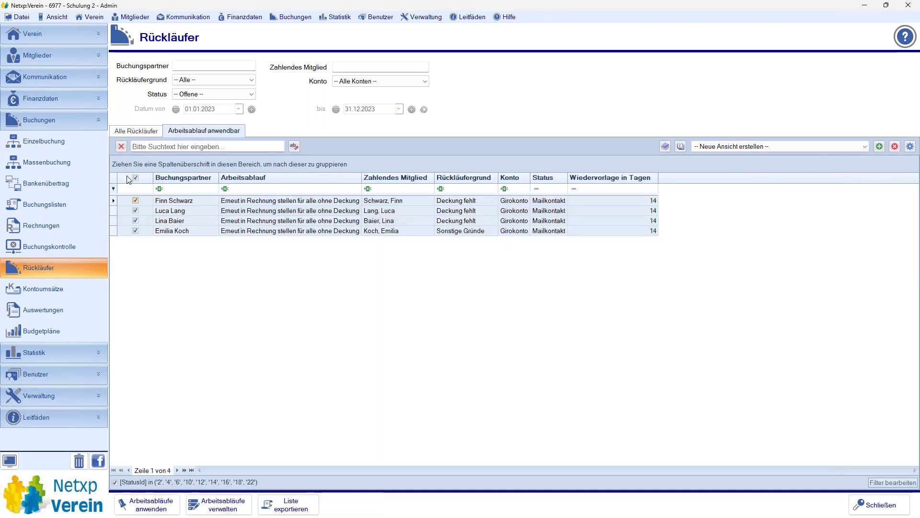
{"action": "left_click", "coordinate": [150, 505]}
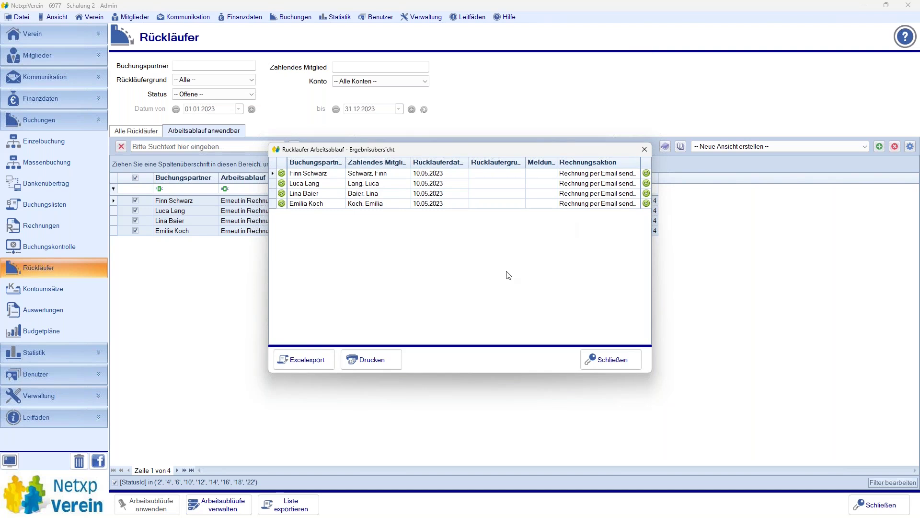
{"action": "left_click", "coordinate": [610, 361]}
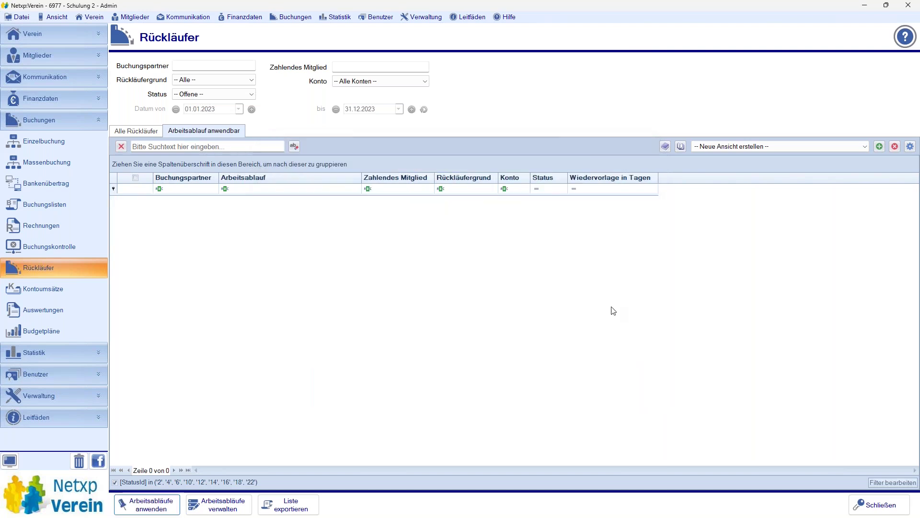
Check the remaining returned debits and the print counters of the newly created invoices in the document management.
{"action": "left_click", "coordinate": [136, 131]}
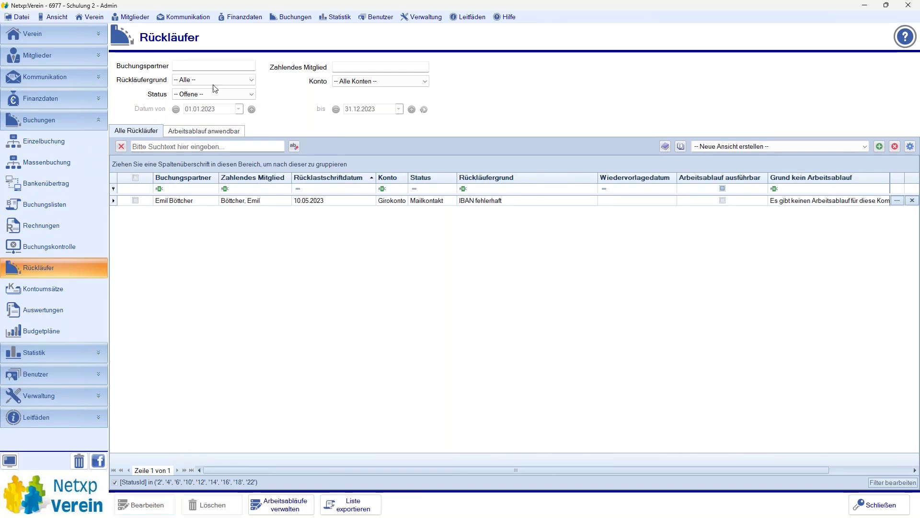
{"action": "left_click", "coordinate": [190, 18]}
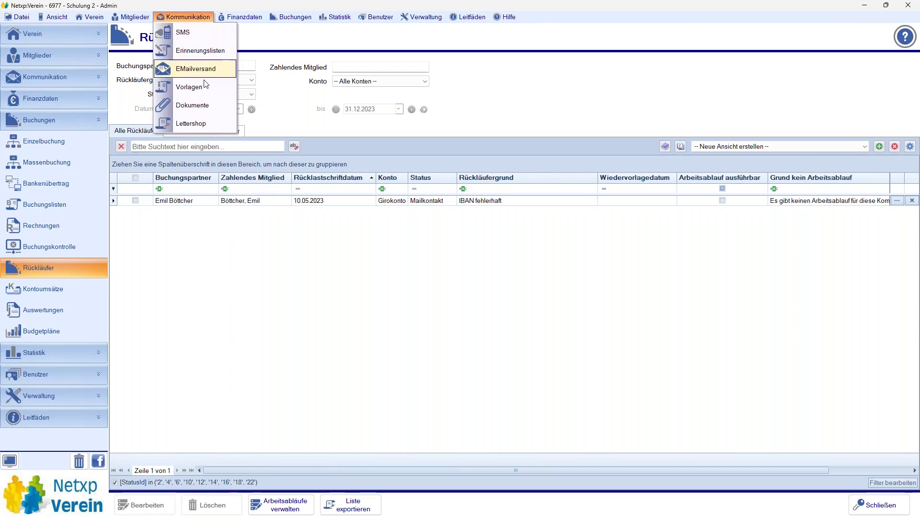
{"action": "key", "text": "Escape"}
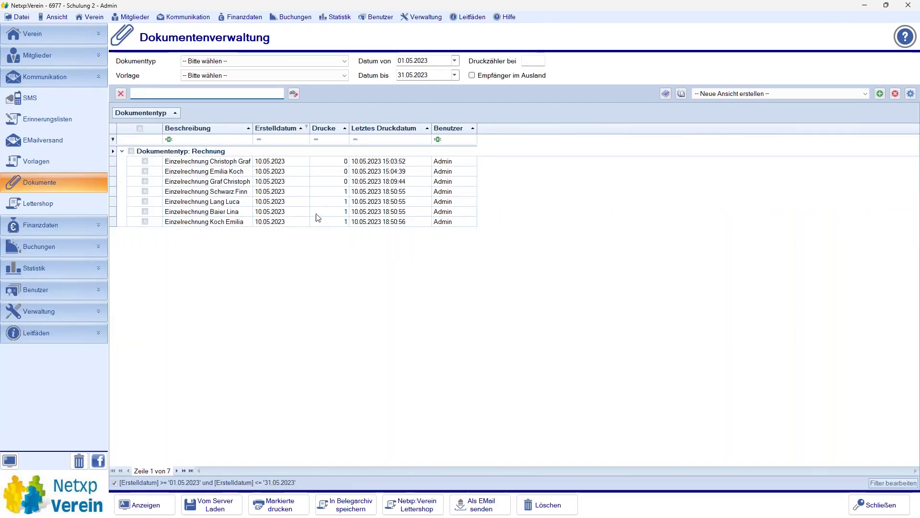
{"action": "left_click", "coordinate": [329, 193]}
{"action": "left_click", "coordinate": [330, 201]}
{"action": "left_click", "coordinate": [332, 212]}
{"action": "left_click", "coordinate": [335, 222]}
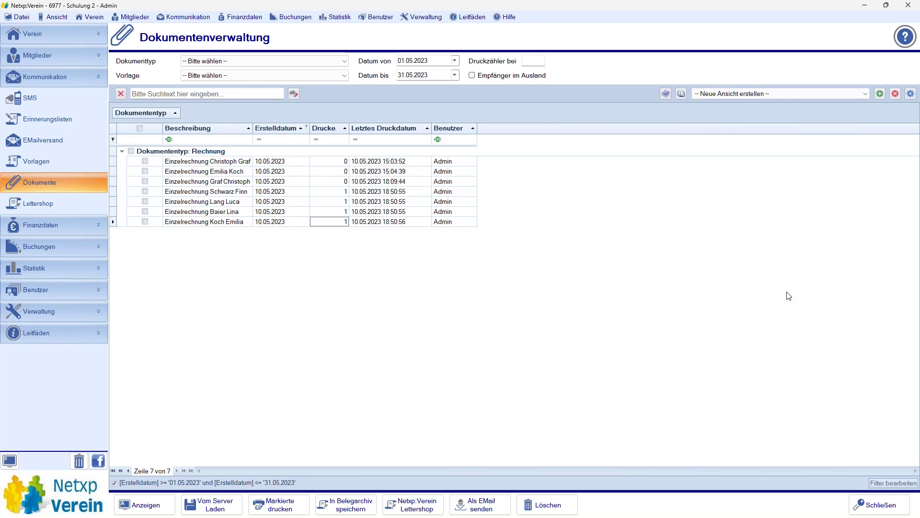
View the PDFs of the last two invoices in the document list and check their items for the bank and return-debit fees.
{"action": "left_click", "coordinate": [211, 222]}
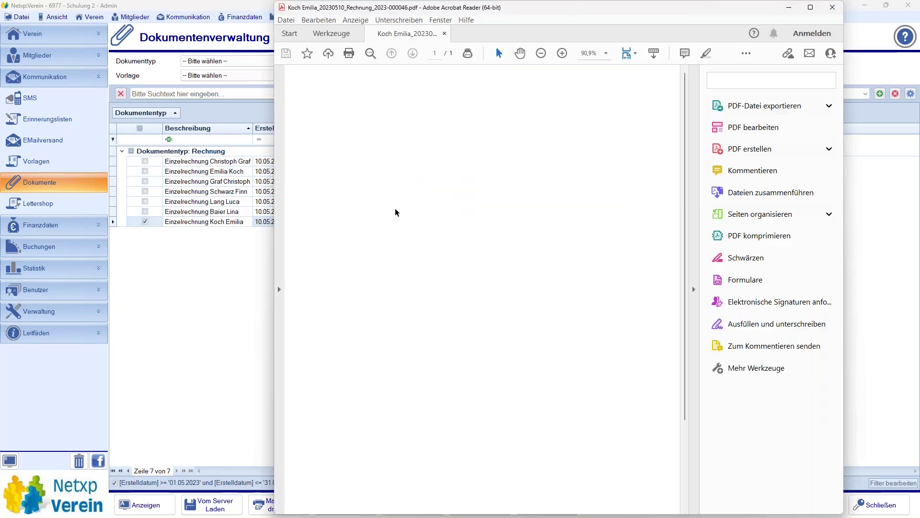
{"action": "left_click_drag", "start_coordinate": [344, 288], "coordinate": [446, 337]}
{"action": "left_click", "coordinate": [832, 8]}
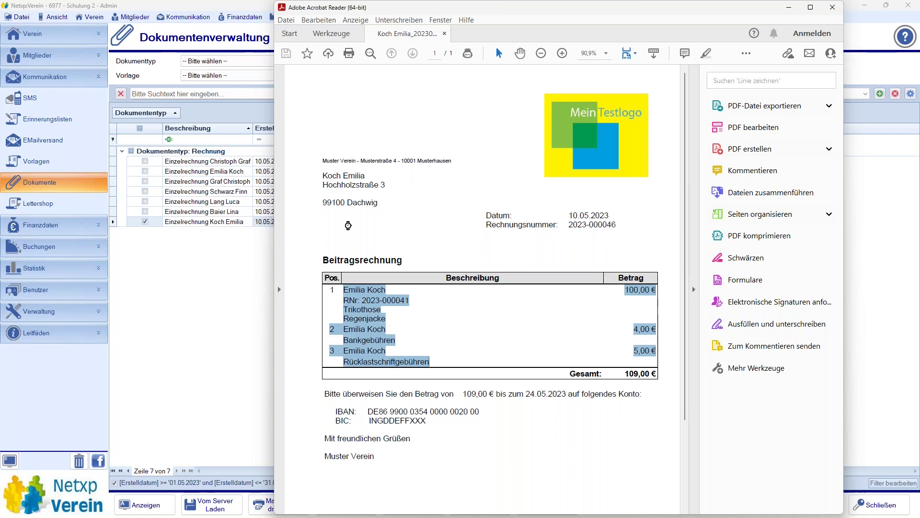
{"action": "key", "text": "Up"}
{"action": "key", "text": "Return"}
{"action": "mouse_move", "coordinate": [359, 288]}
{"action": "left_mouse_down"}
{"action": "mouse_move", "coordinate": [384, 326]}
{"action": "mouse_move", "coordinate": [359, 290]}
{"action": "left_mouse_up"}
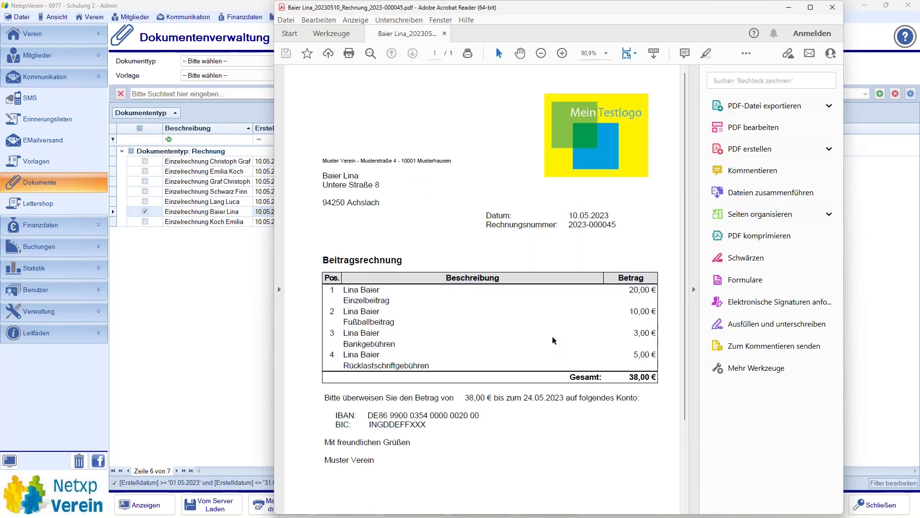
{"action": "left_click", "coordinate": [833, 7]}
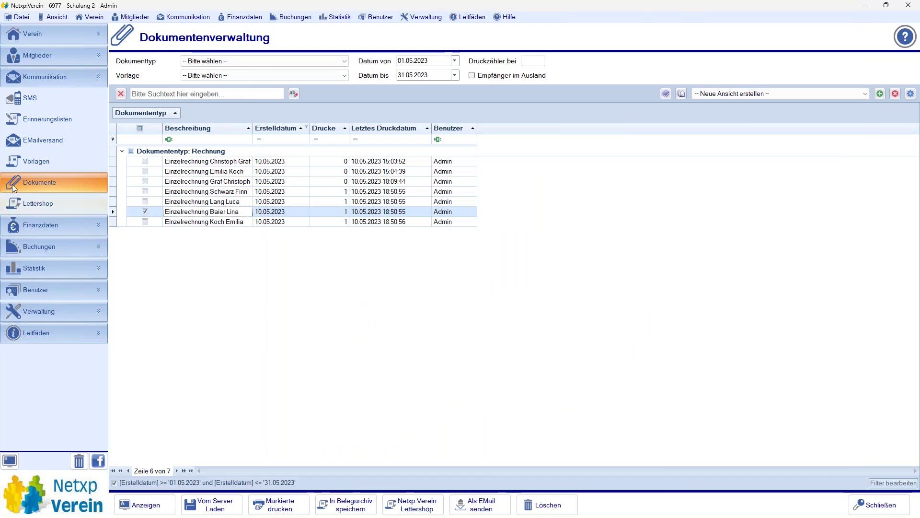
Return to the overview of returned debits.
{"action": "left_click", "coordinate": [35, 247]}
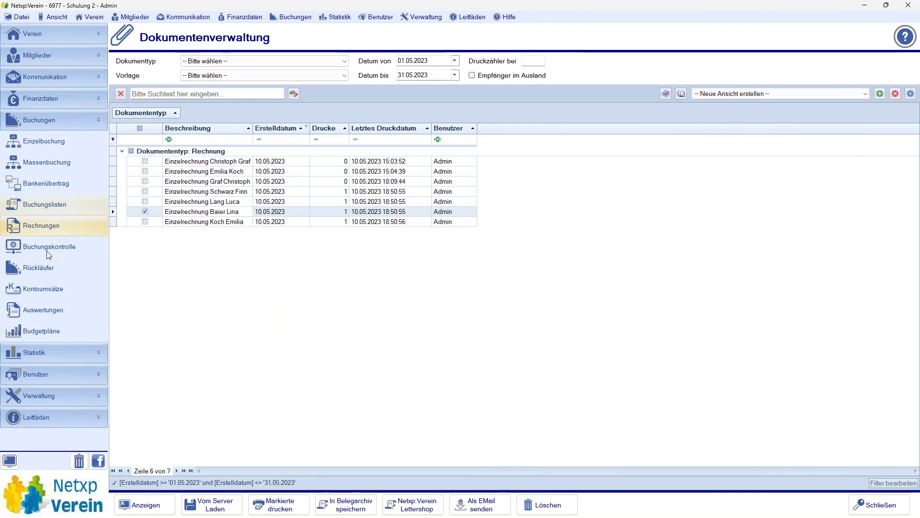
{"action": "left_click", "coordinate": [55, 267]}
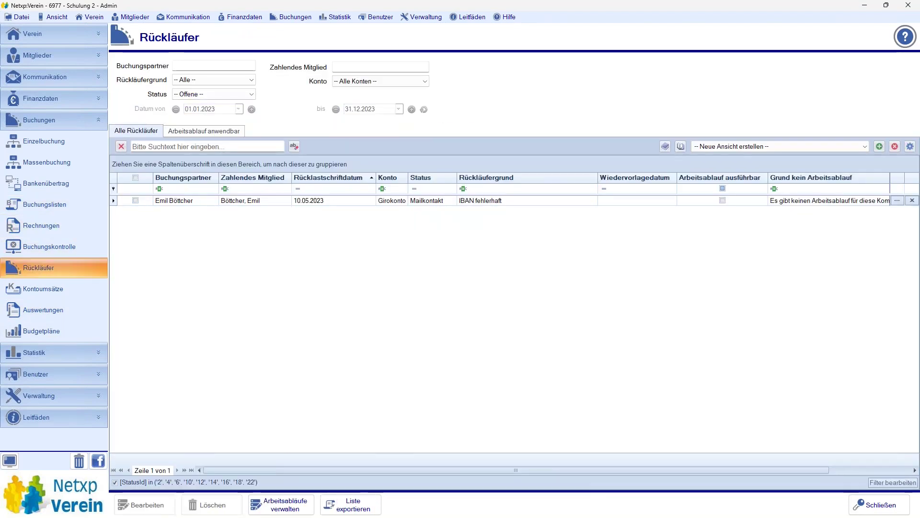